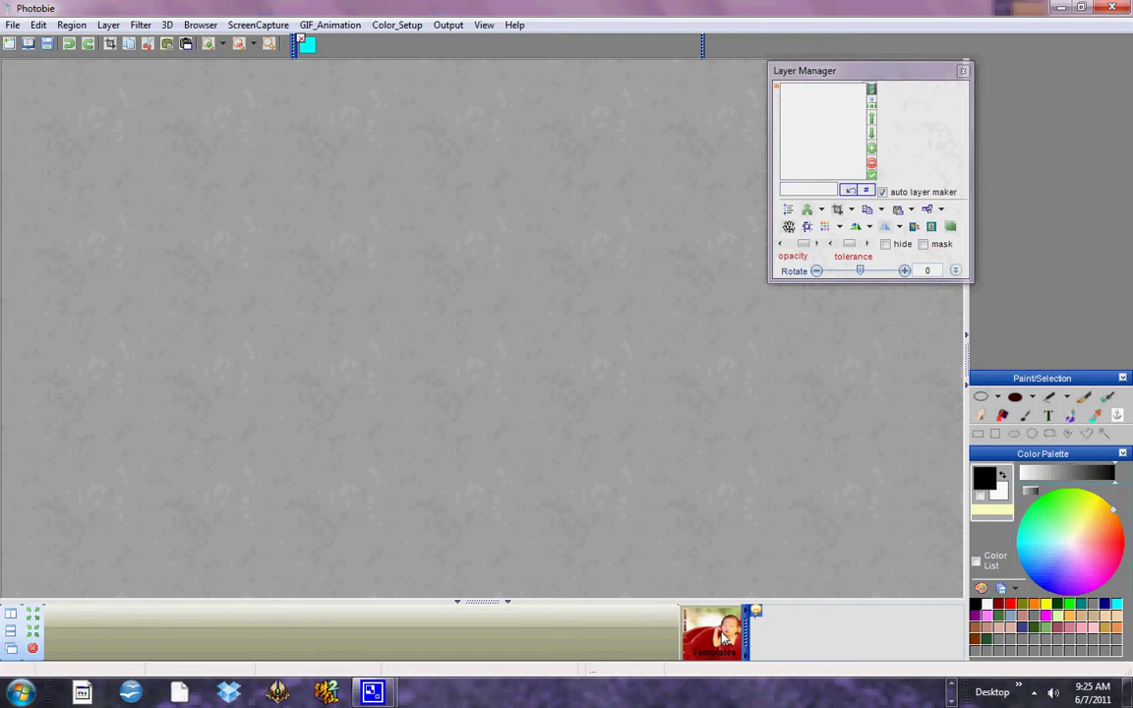
Open the photo templates browser and switch to its Online Photo Templates list.
left_click(725, 640)
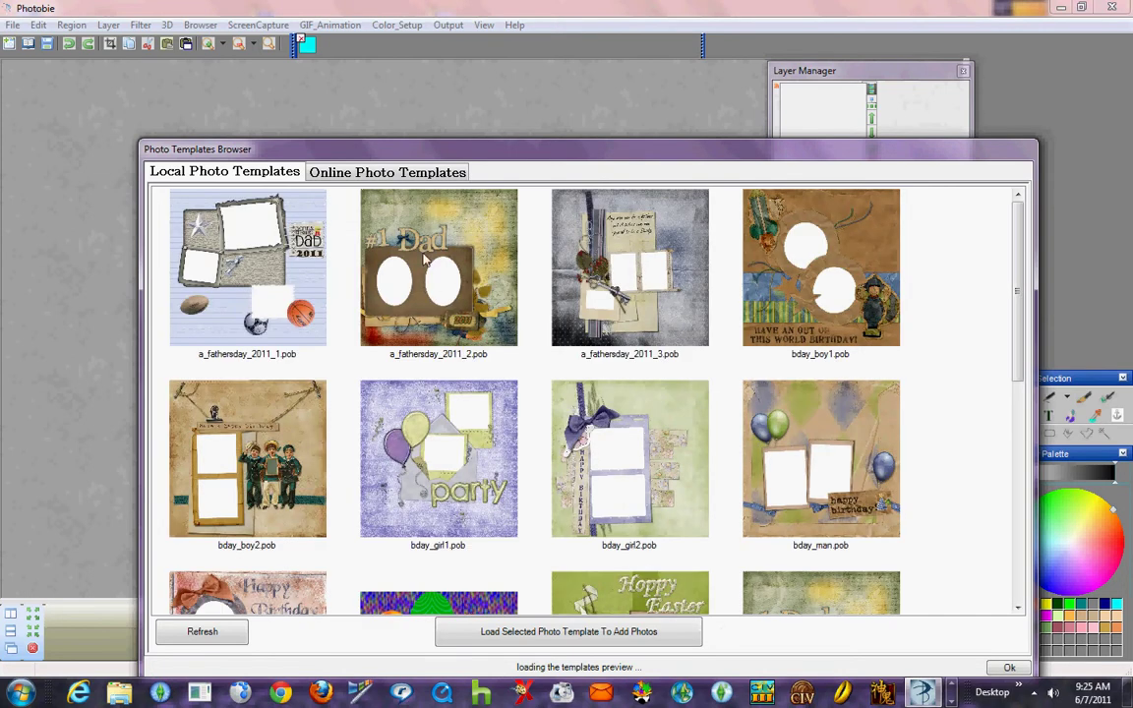
left_click(398, 175)
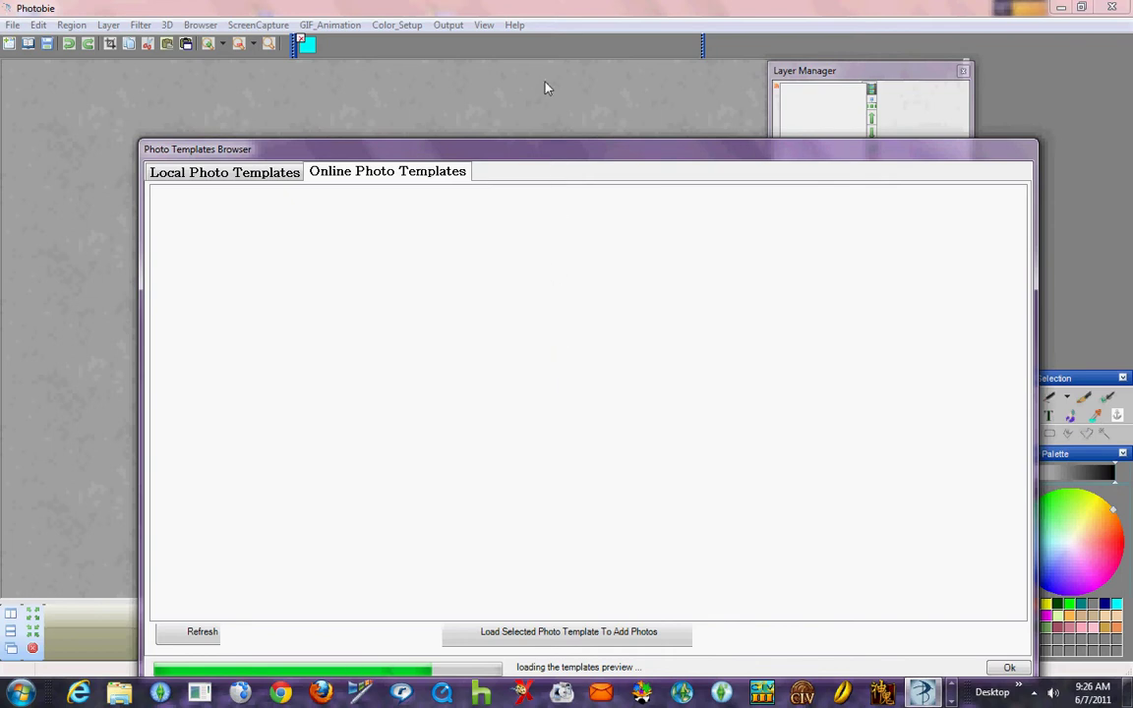
Reposition the templates window, select bday_boy1 through bday_man, then clear the selection.
left_click_drag(549, 154, 542, 87)
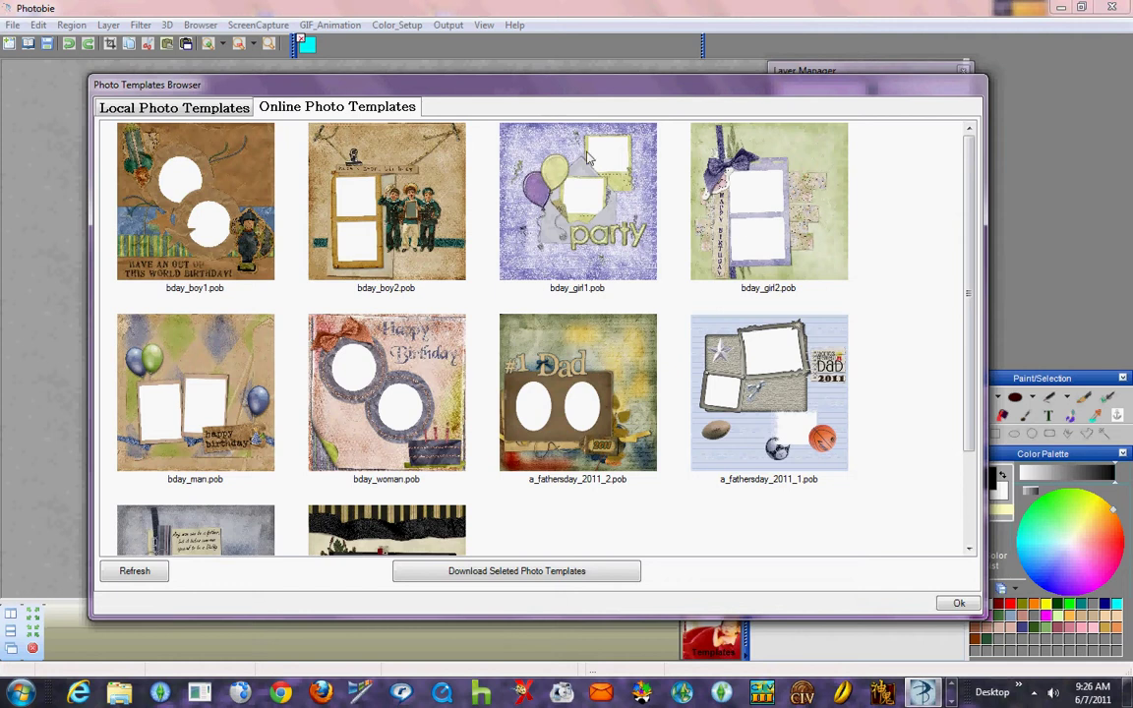
left_click_drag(970, 297, 956, 257)
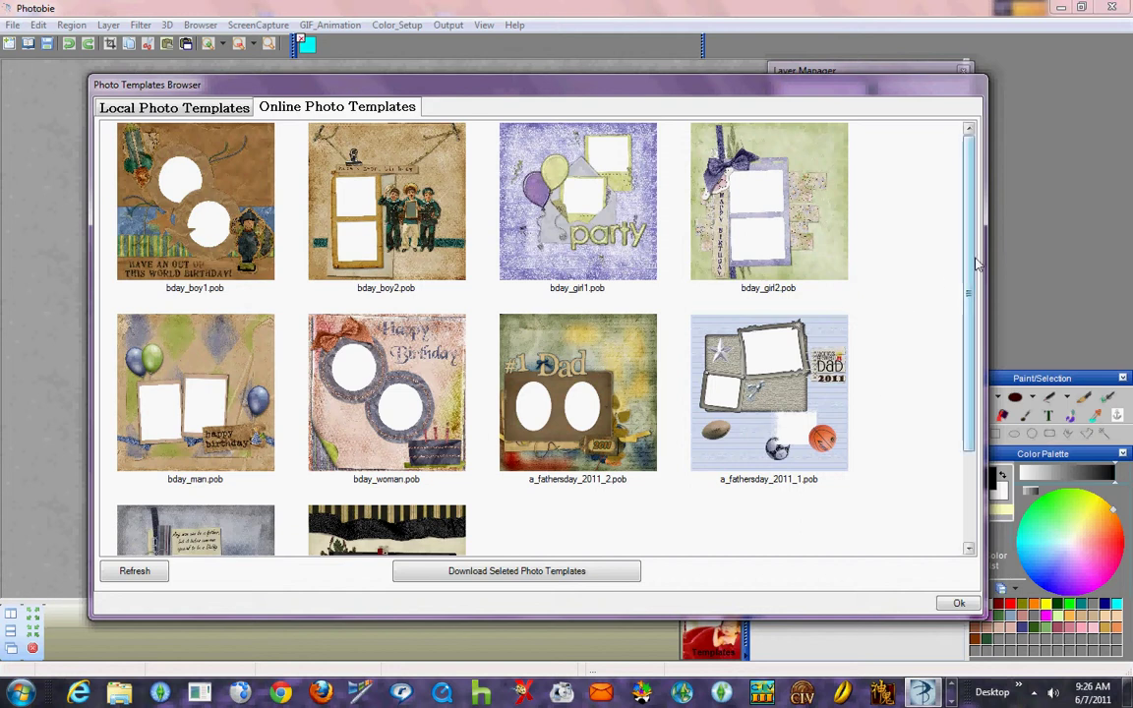
left_click_drag(971, 258, 976, 368)
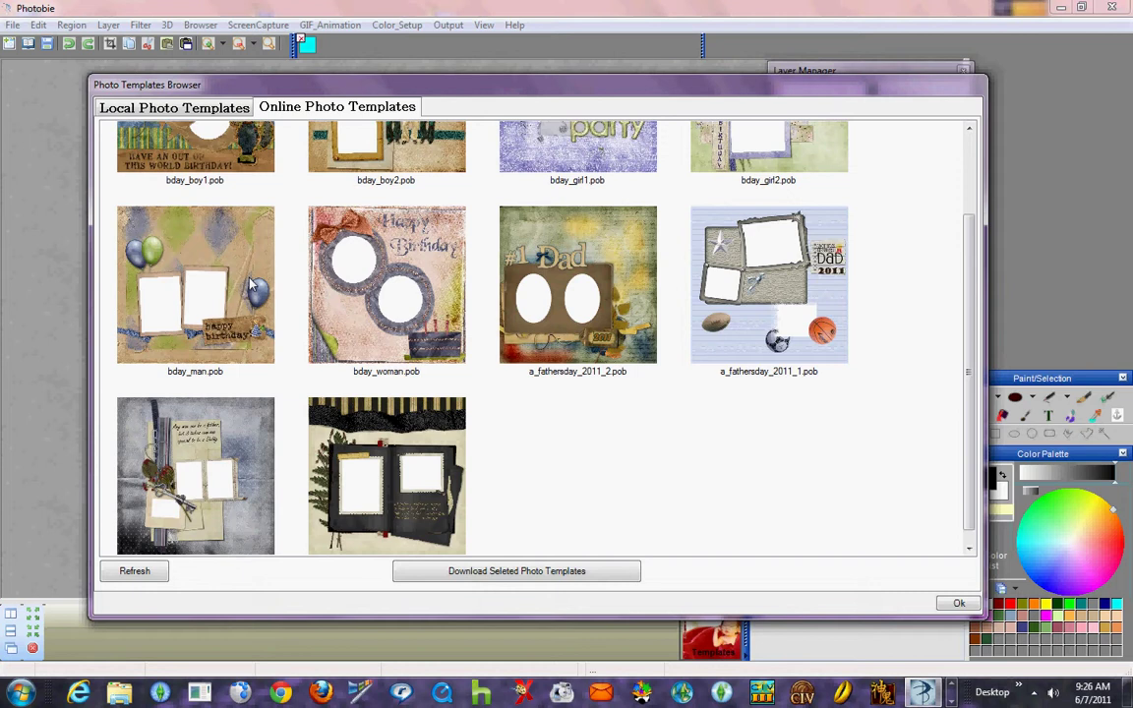
left_click(215, 164)
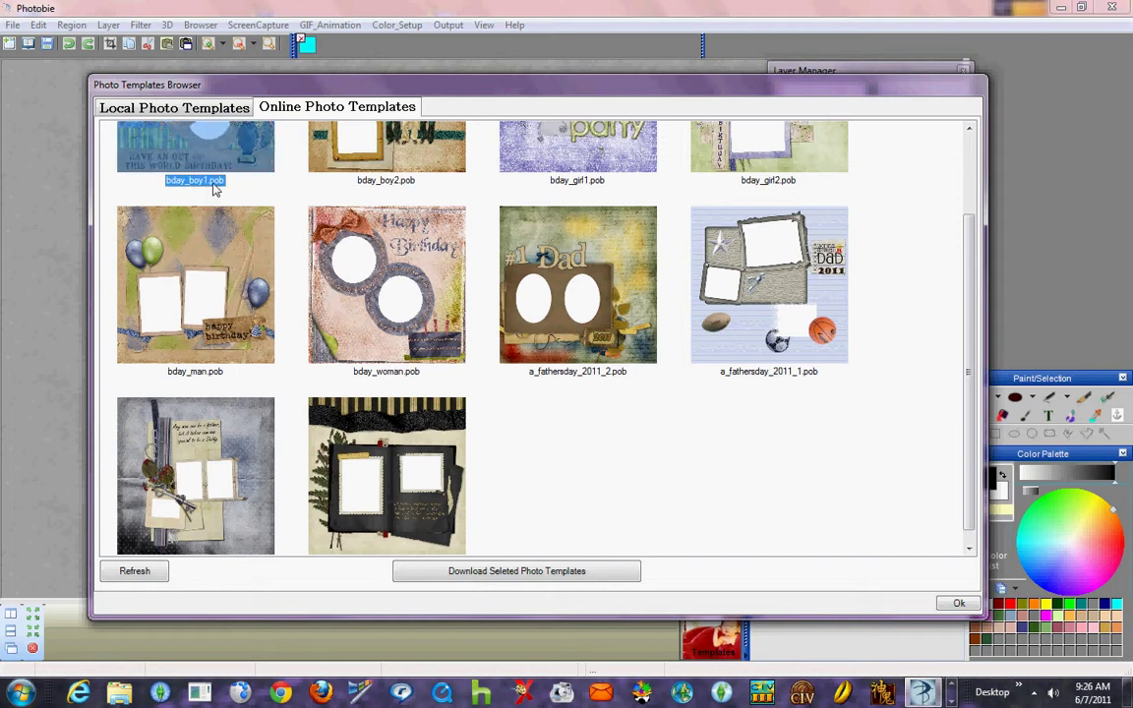
left_click(214, 278, "shift")
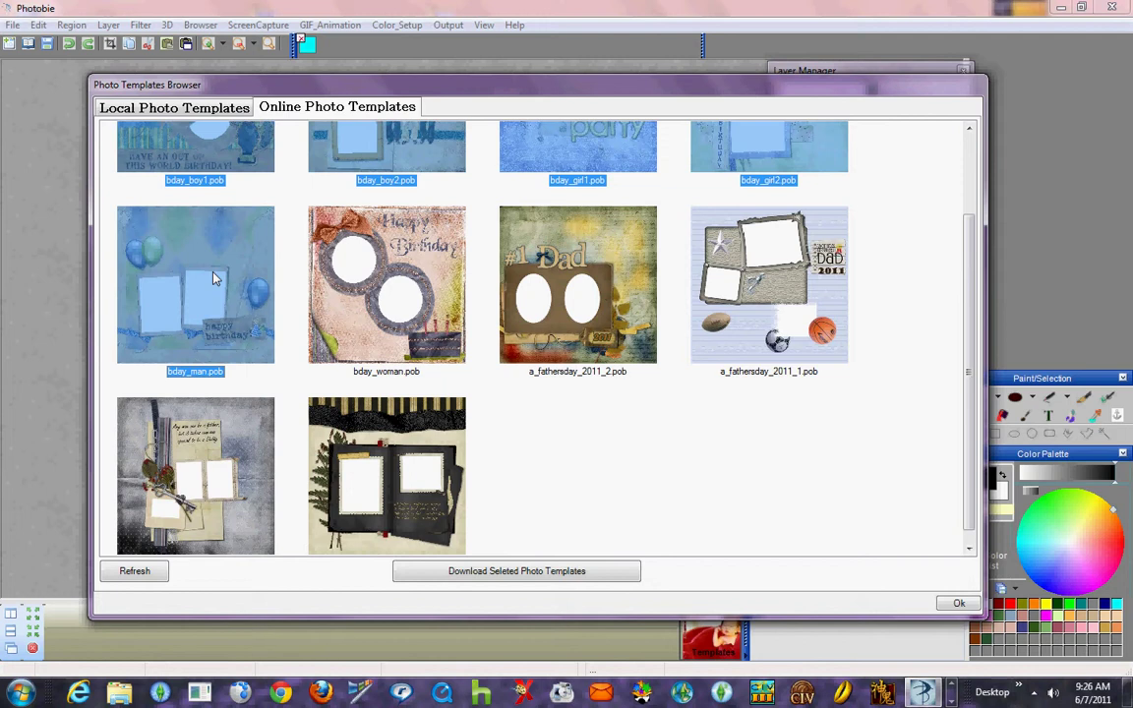
left_click(301, 331)
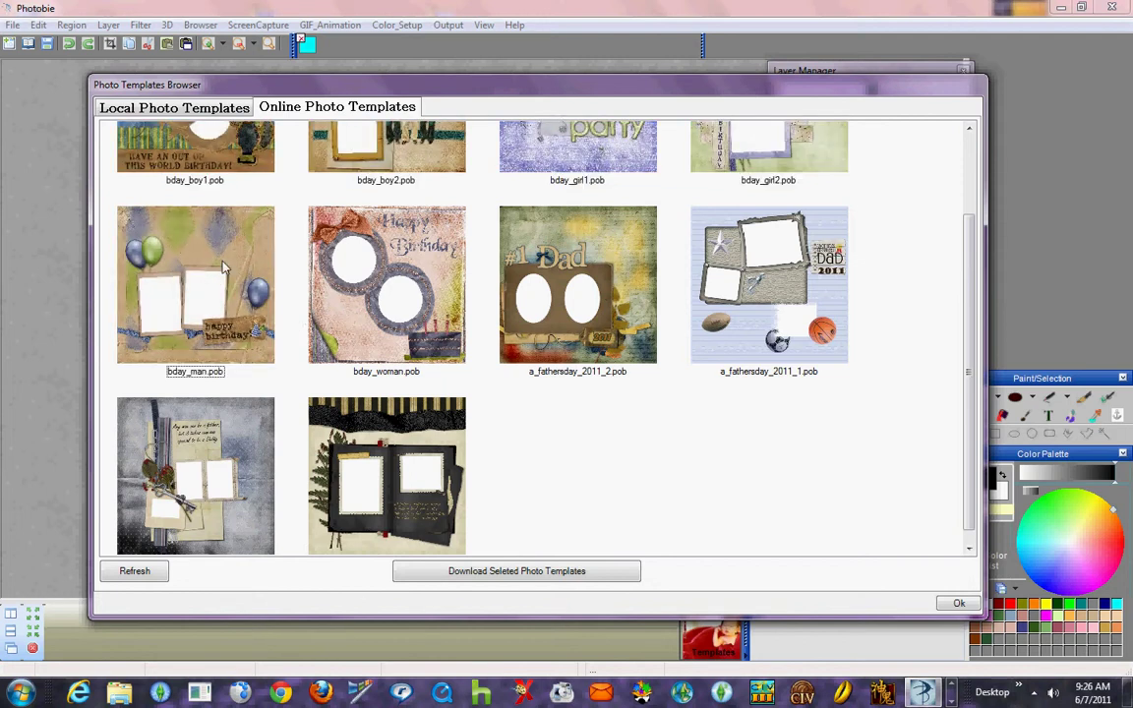
Try a multi-selection of bday_man, bday_boy2 and a_fathersday_2011_2, then return to Local Photo Templates.
left_click(173, 241)
left_click(386, 157, "ctrl")
left_click(577, 285, "ctrl")
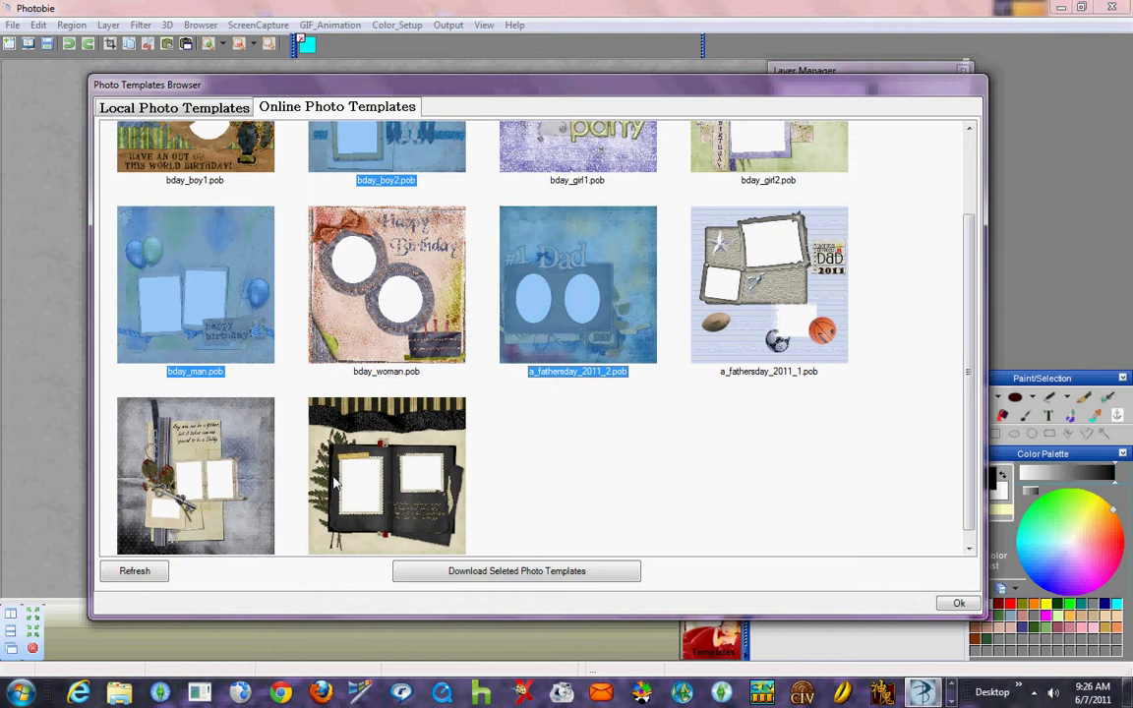
left_click(386, 472, "ctrl")
left_click(621, 464)
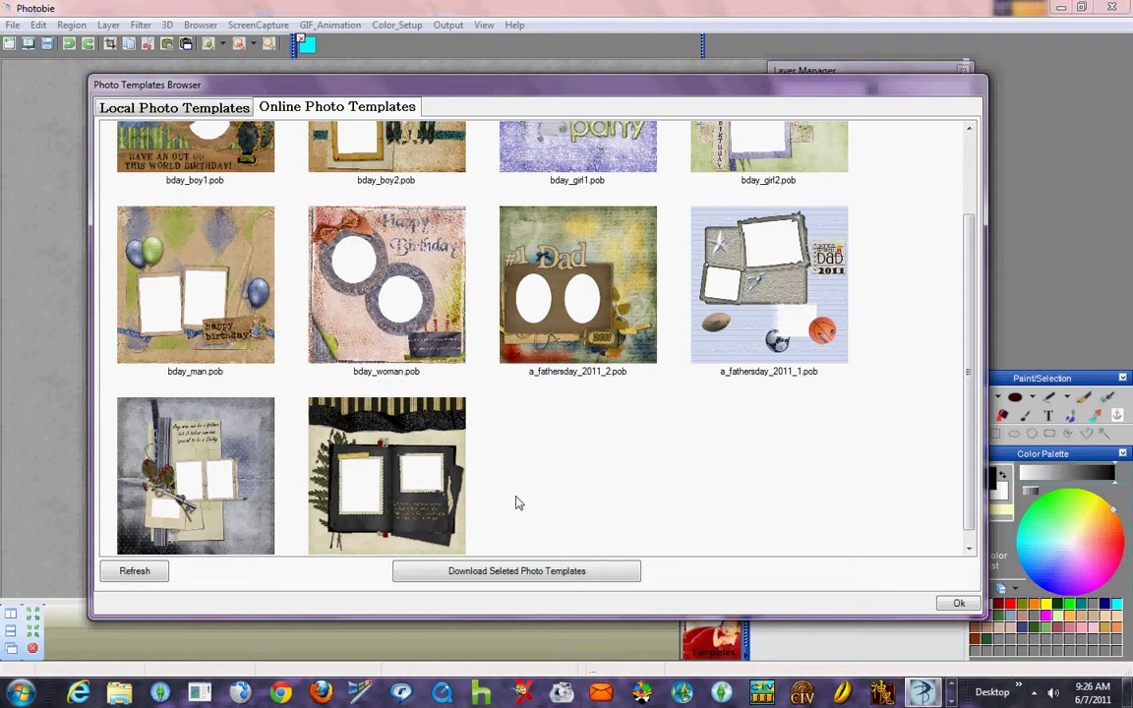
left_click(412, 471)
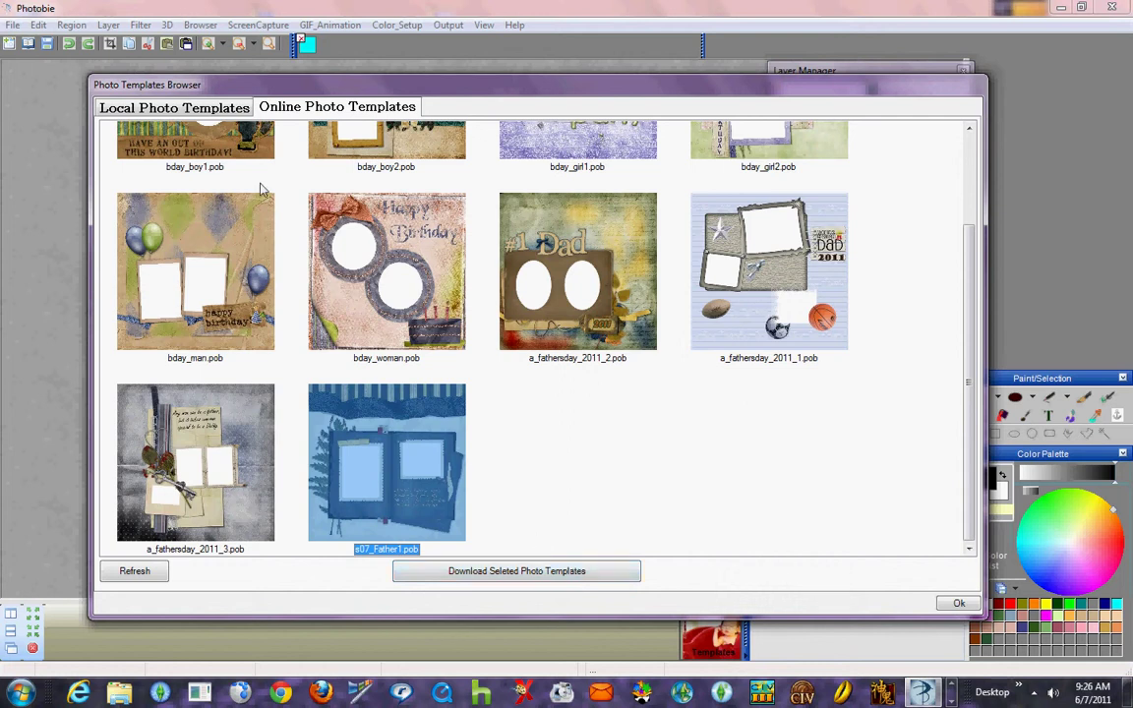
left_click(177, 107)
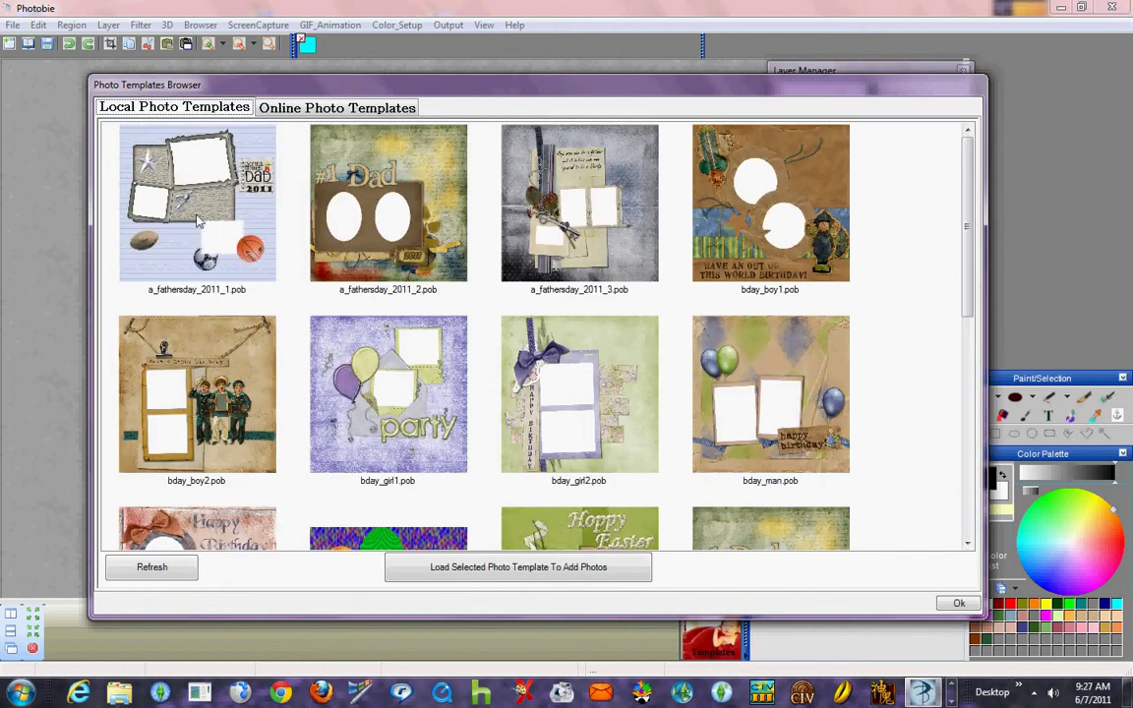
Refresh the local template list and select a_fathersday_2011_2.pob.
left_click(153, 568)
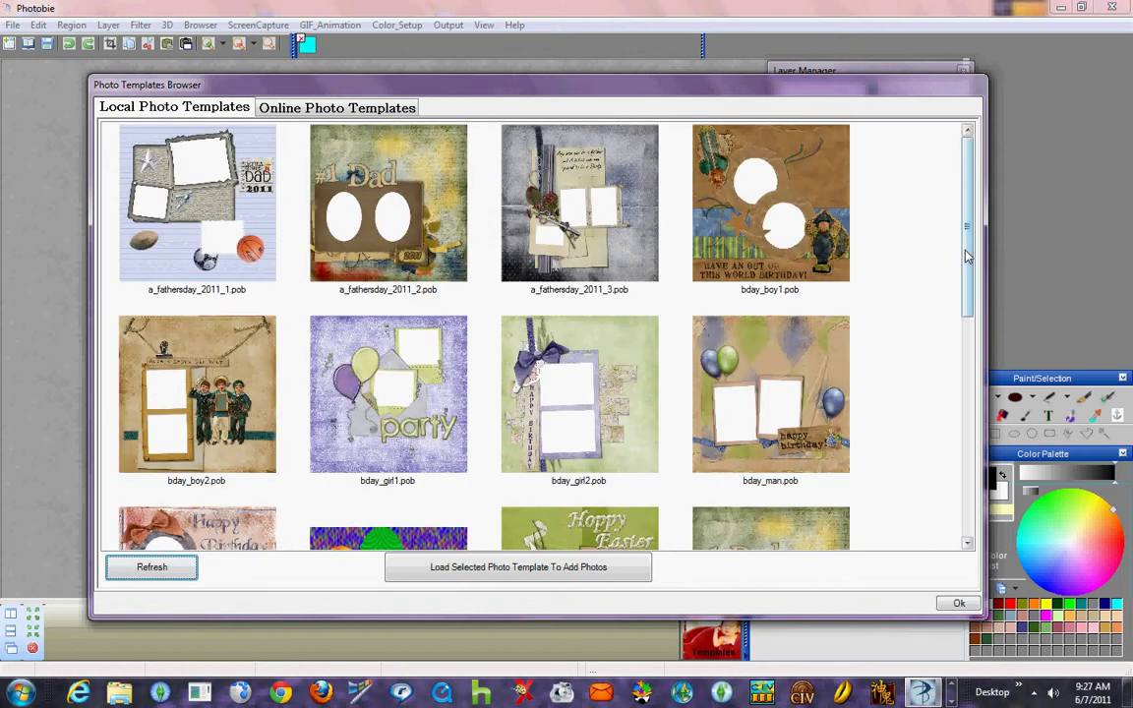
left_click_drag(968, 246, 913, 242)
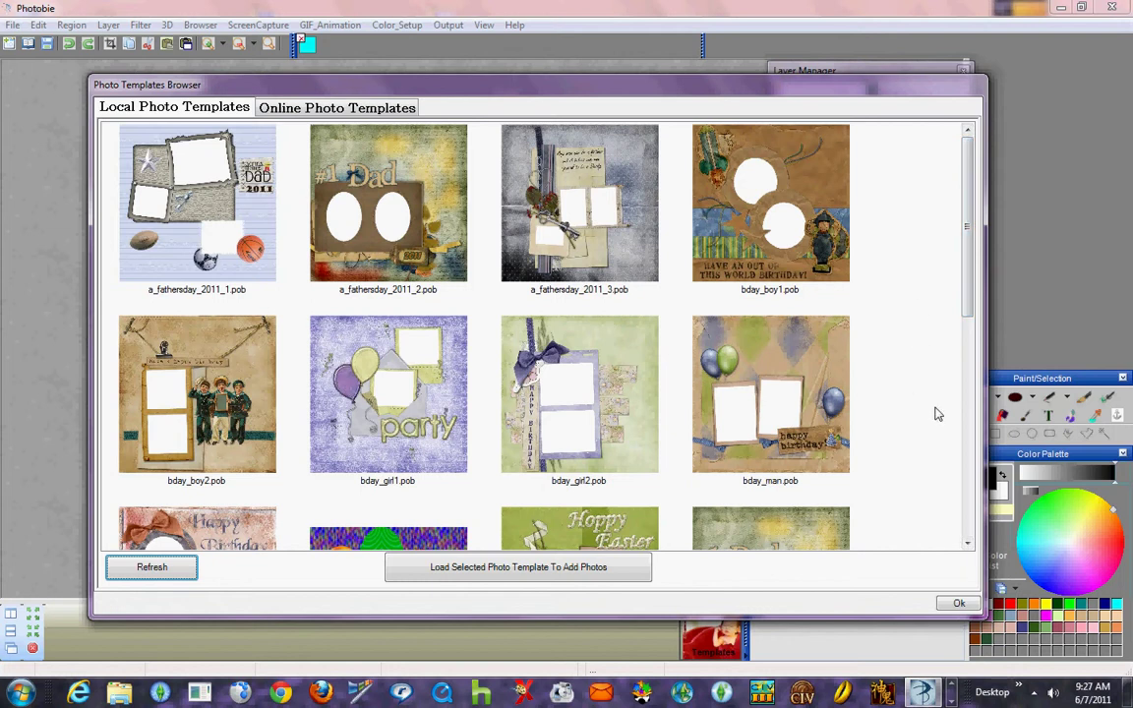
left_click(383, 217)
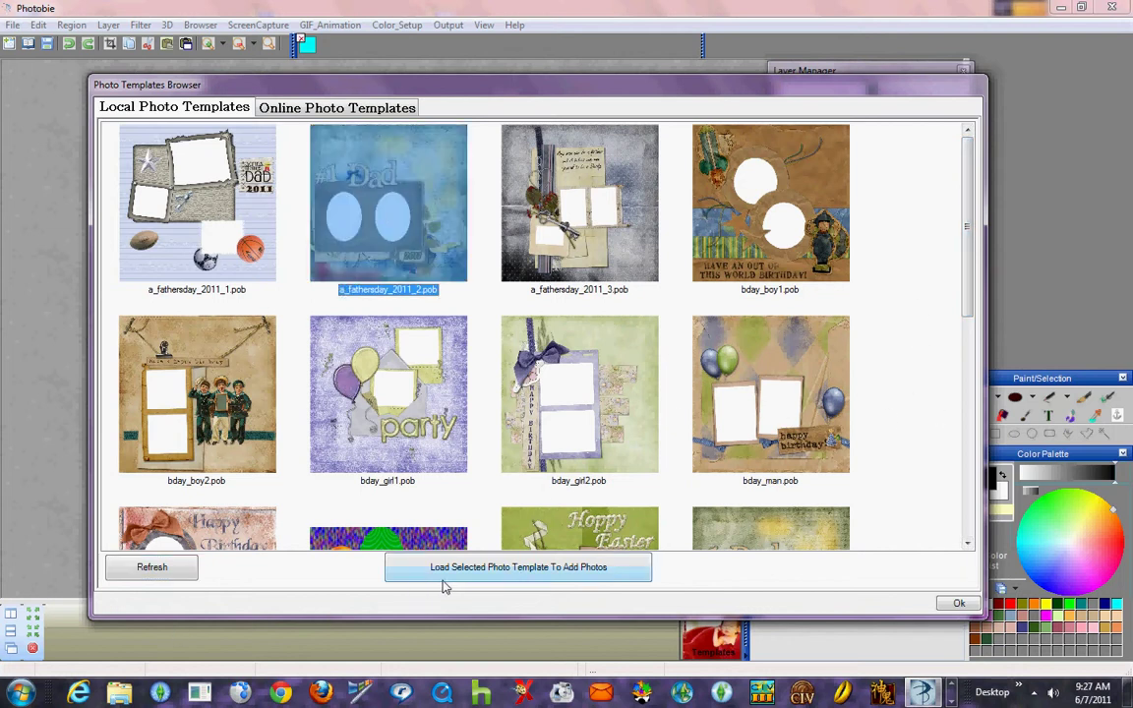
Load a_fathersday_2011_2 onto the canvas and start replacing the photo in layer @1.
left_click(498, 580)
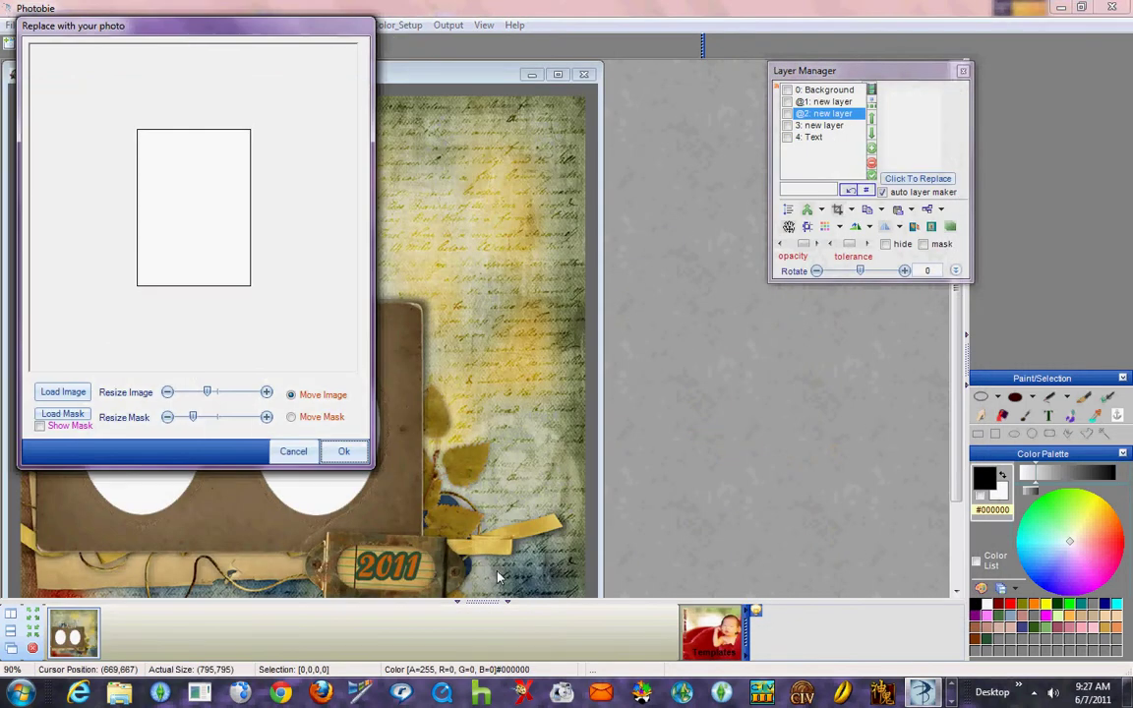
mouse_move(134, 28)
left_mouse_down()
mouse_move(233, 45)
mouse_move(153, 35)
left_mouse_up()
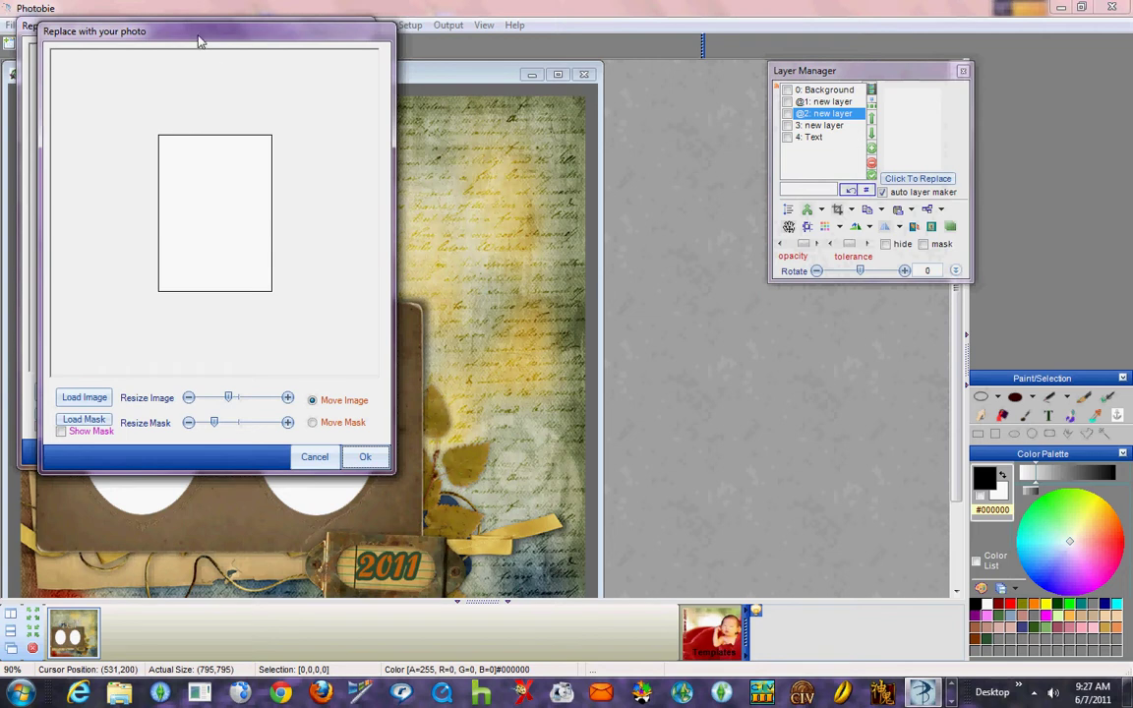
left_click_drag(198, 38, 234, 31)
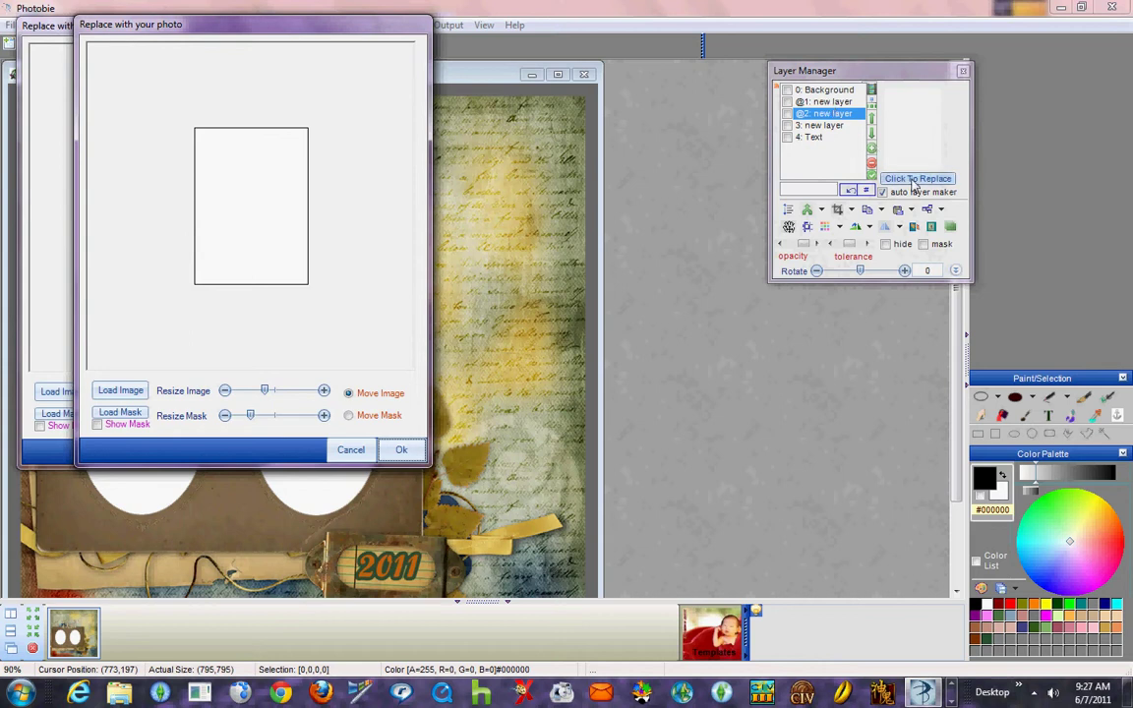
left_click(834, 102)
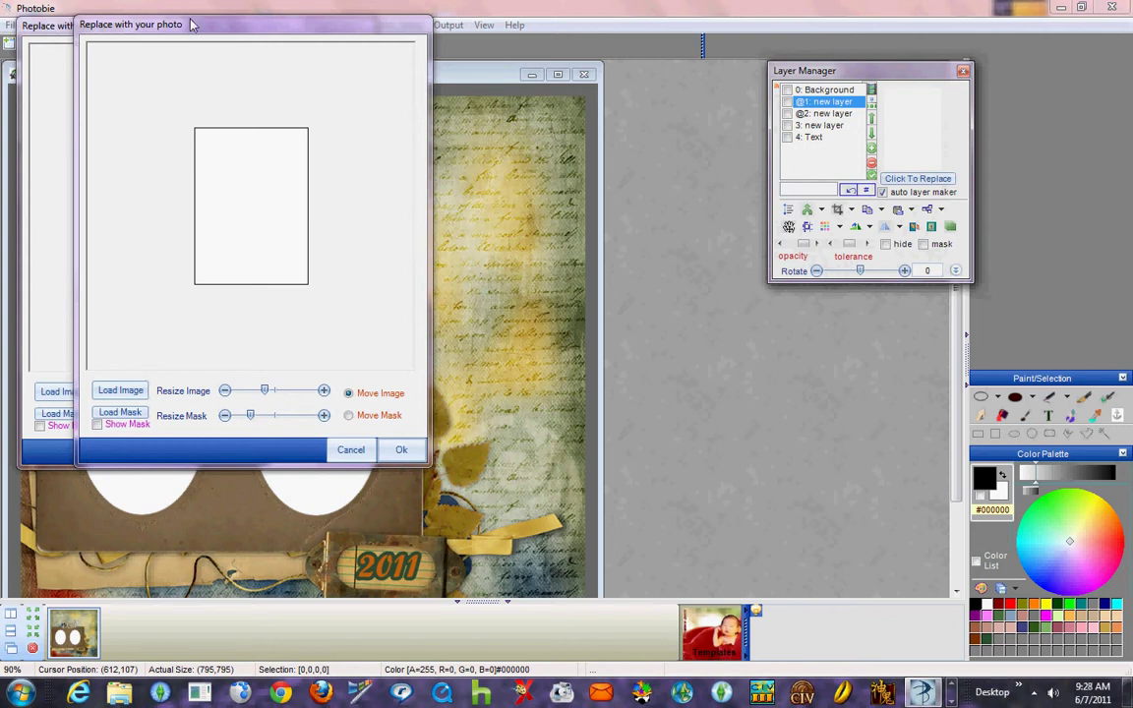
left_click_drag(204, 35, 167, 45)
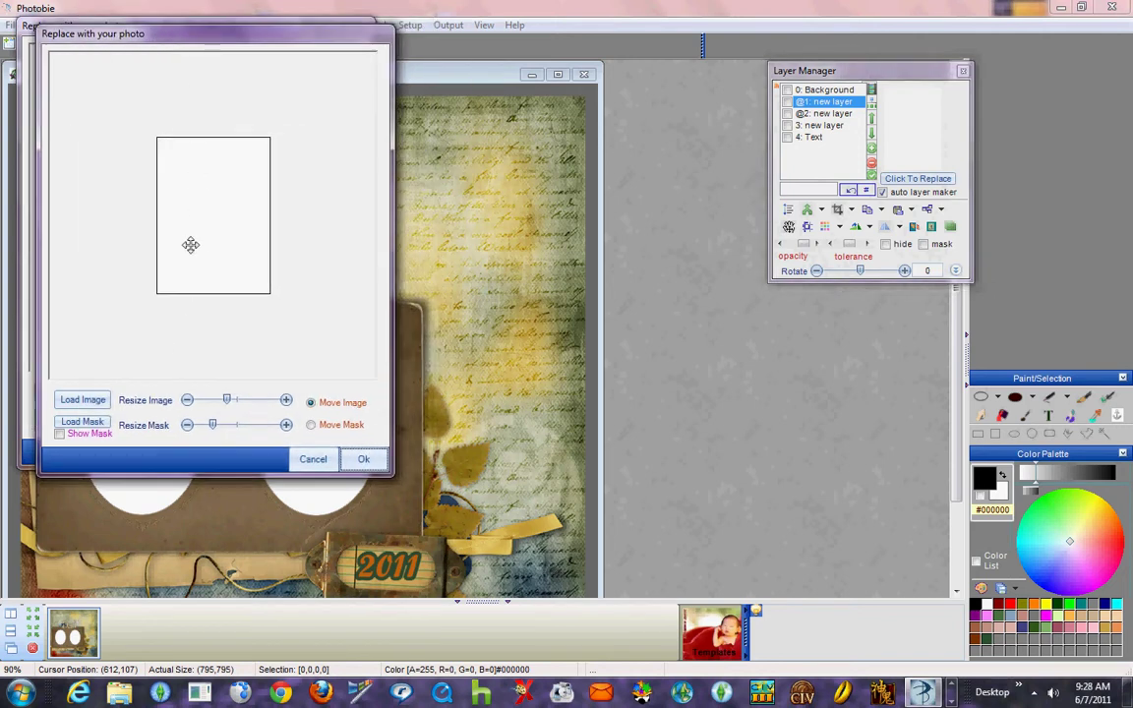
Load Darian.jpg from the Pictures for Video Tutorials folder into the frame preview.
left_click(78, 403)
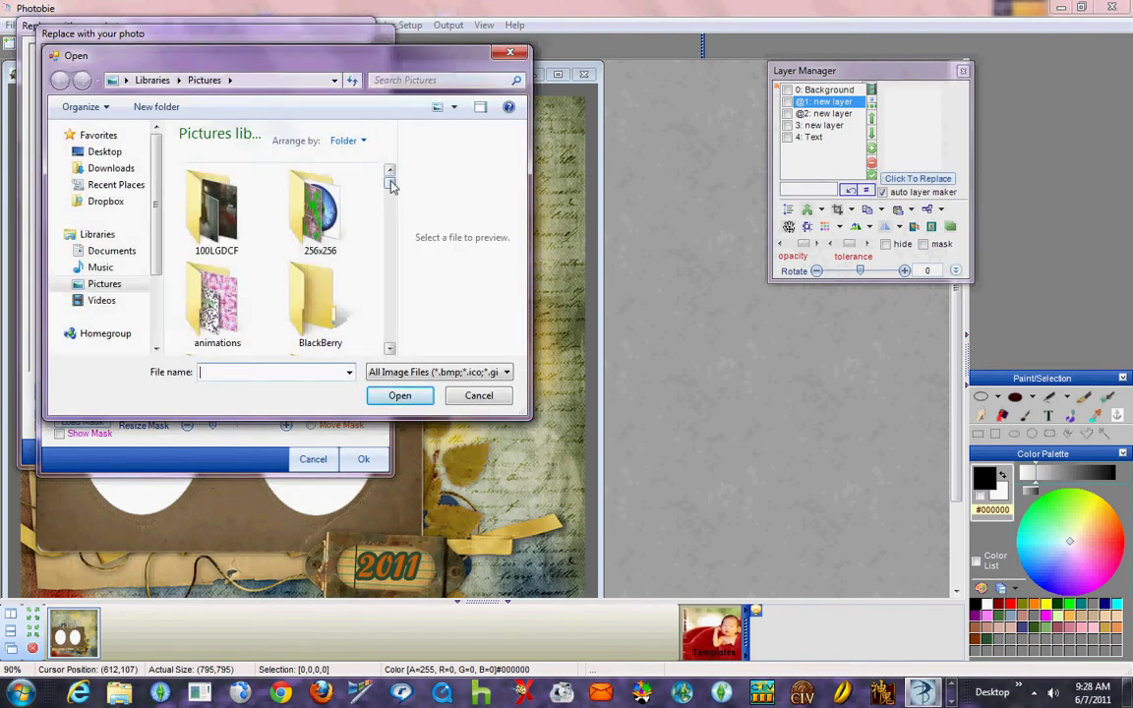
scroll(392, 185, "down", 3)
left_click(320, 212)
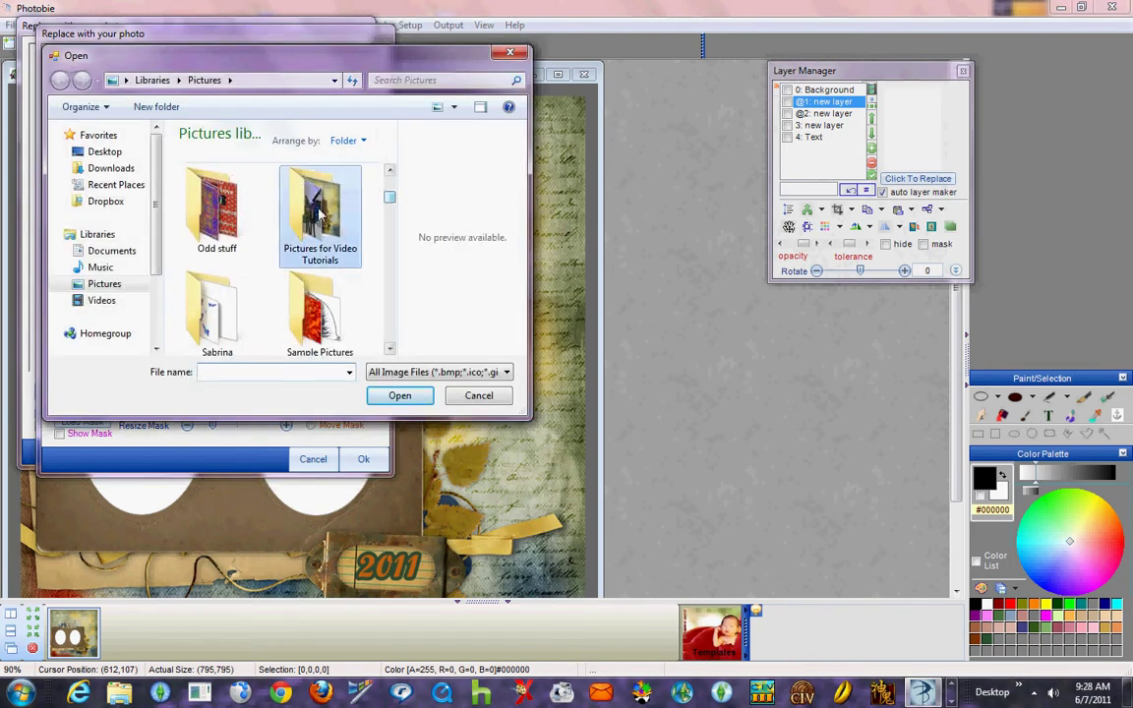
left_click(392, 398)
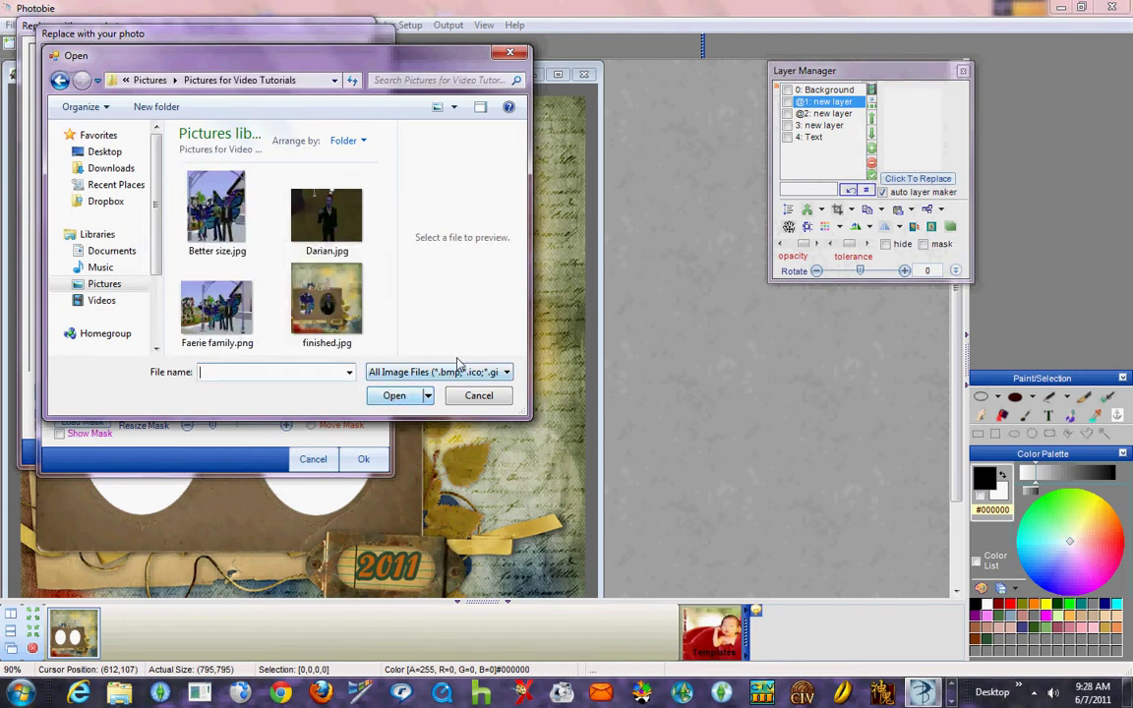
left_click(328, 226)
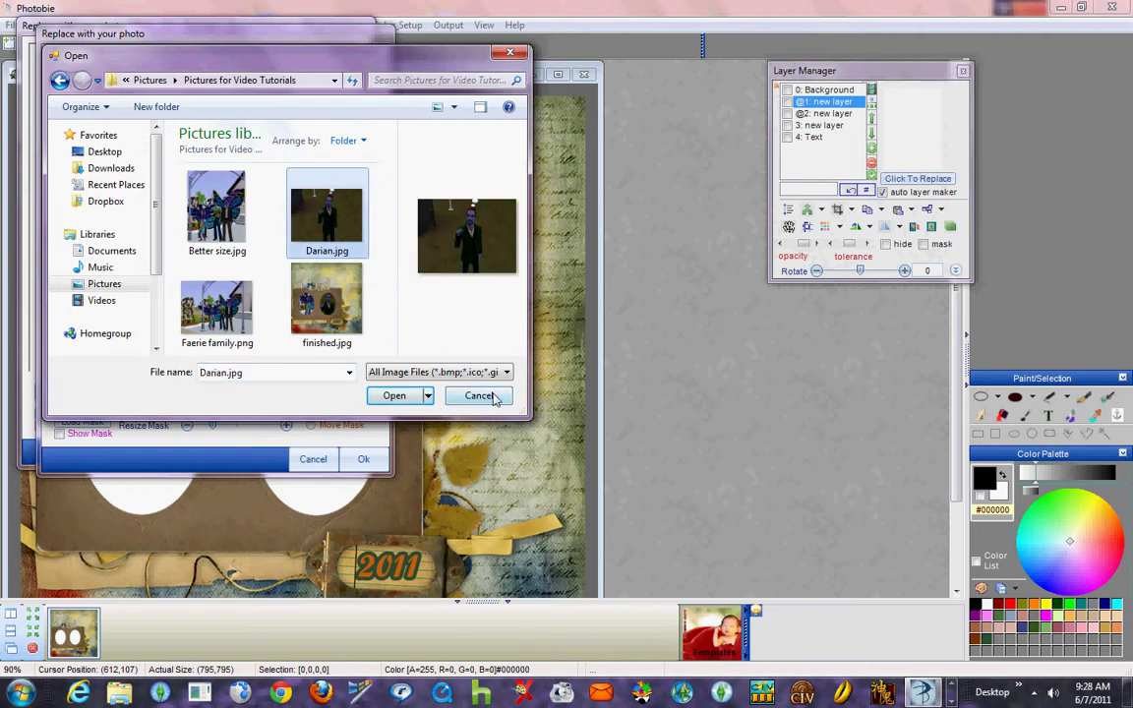
left_click(391, 397)
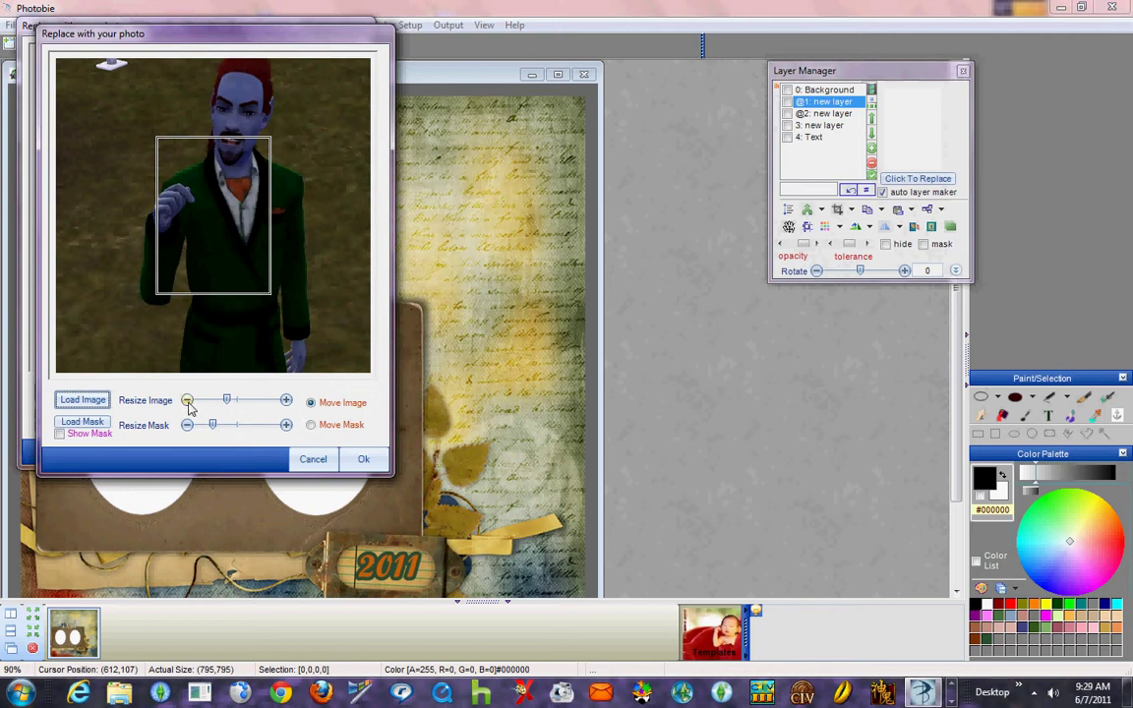
Enlarge the character photo a few steps and drag his head into the crop box.
left_click(286, 401)
left_click(286, 400)
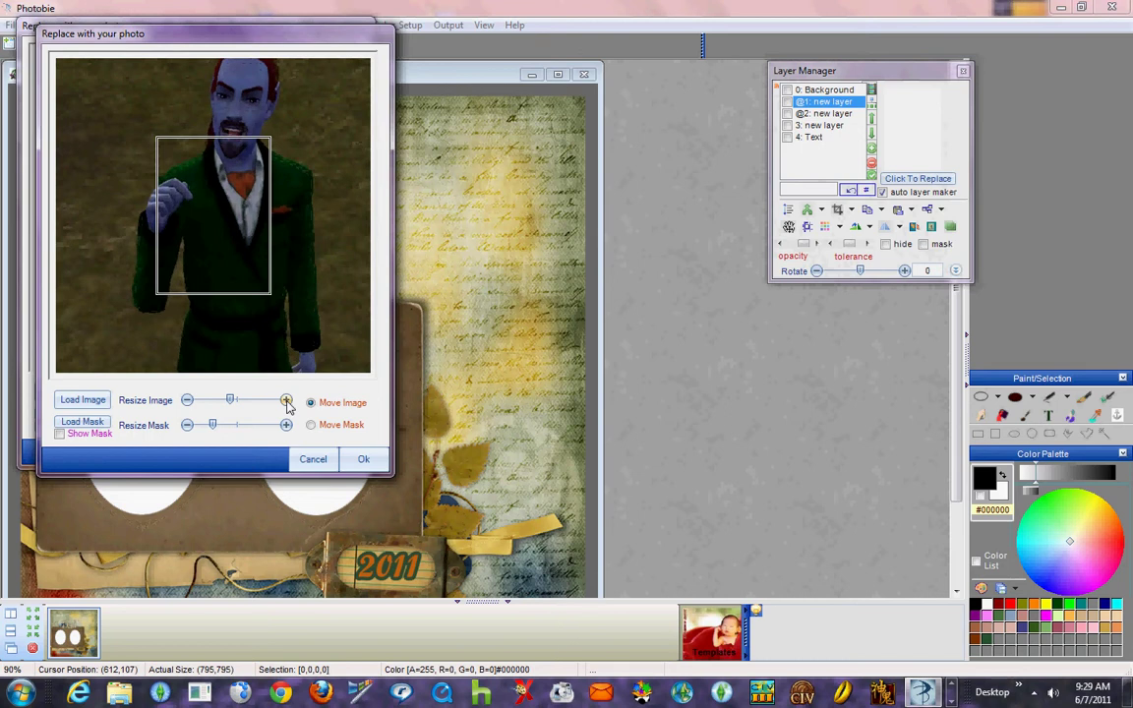
left_click(189, 401)
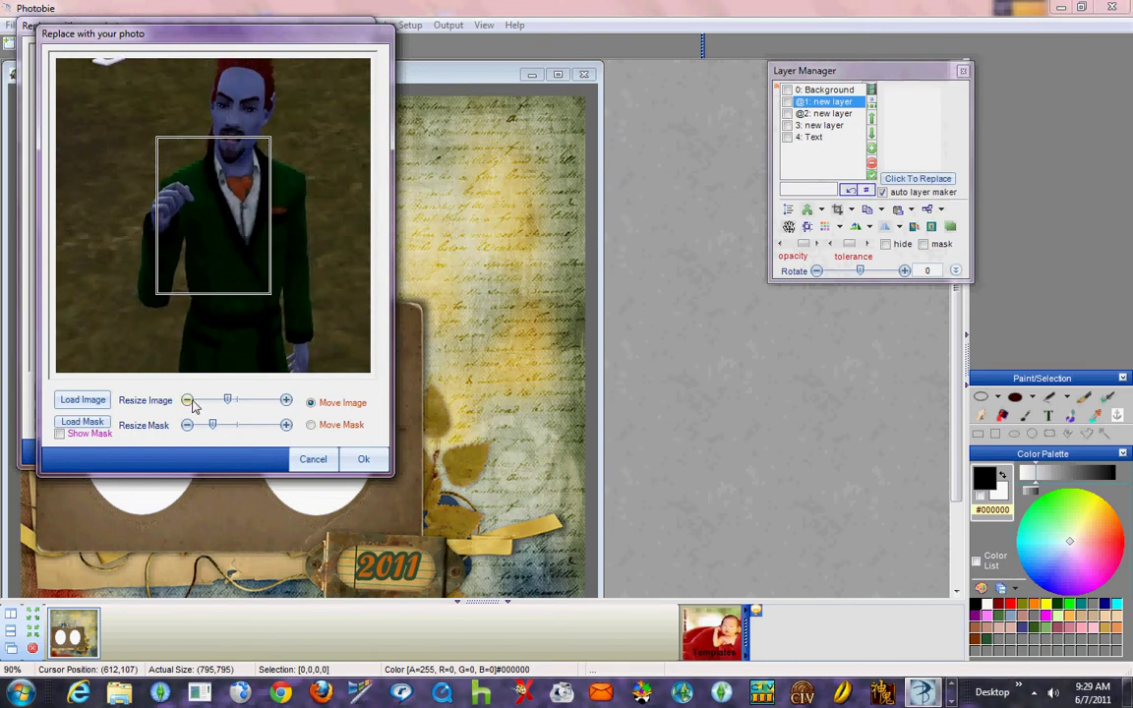
left_click(287, 400)
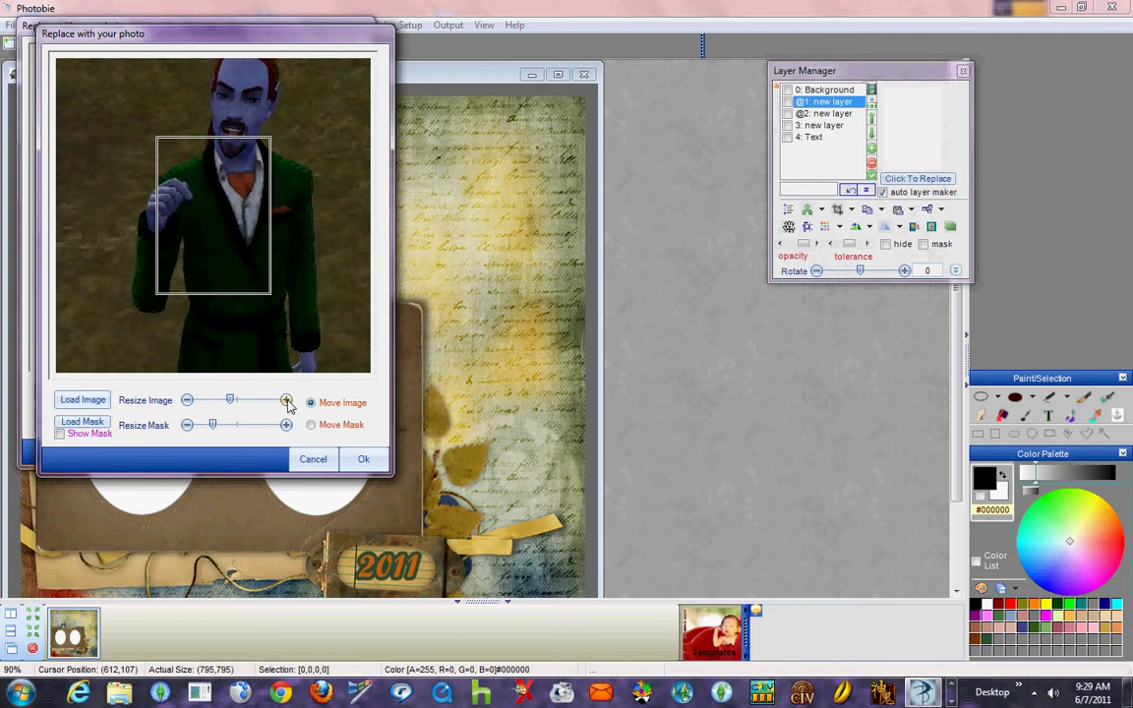
left_click(286, 401)
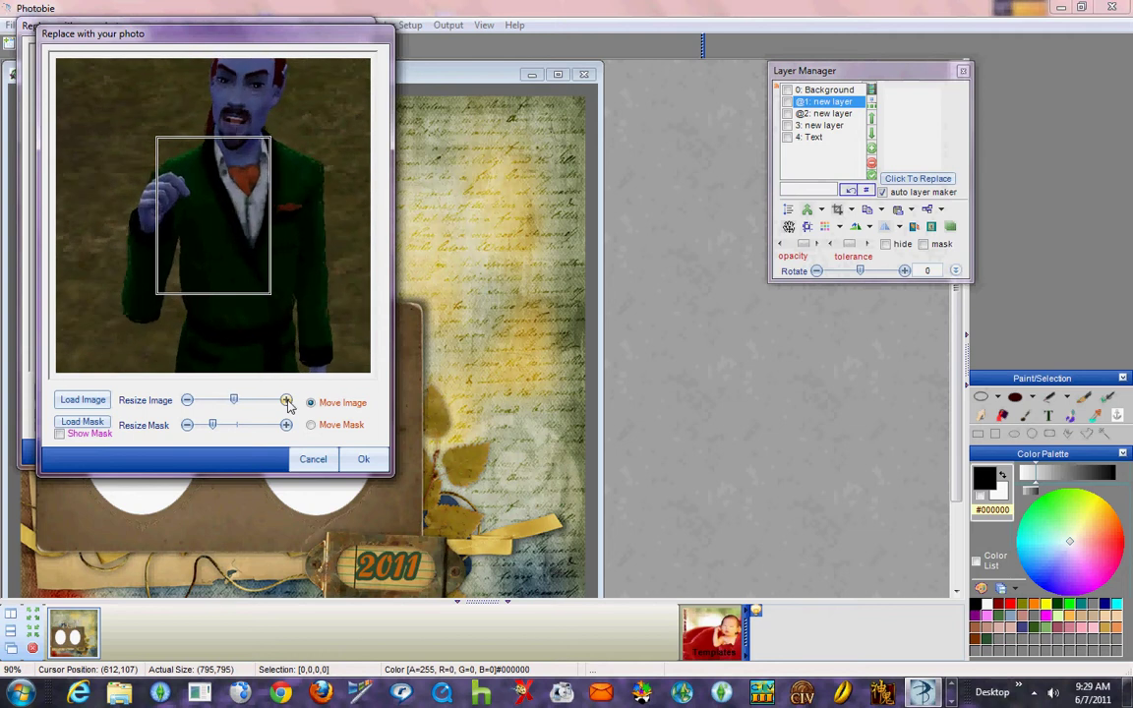
left_click(286, 400)
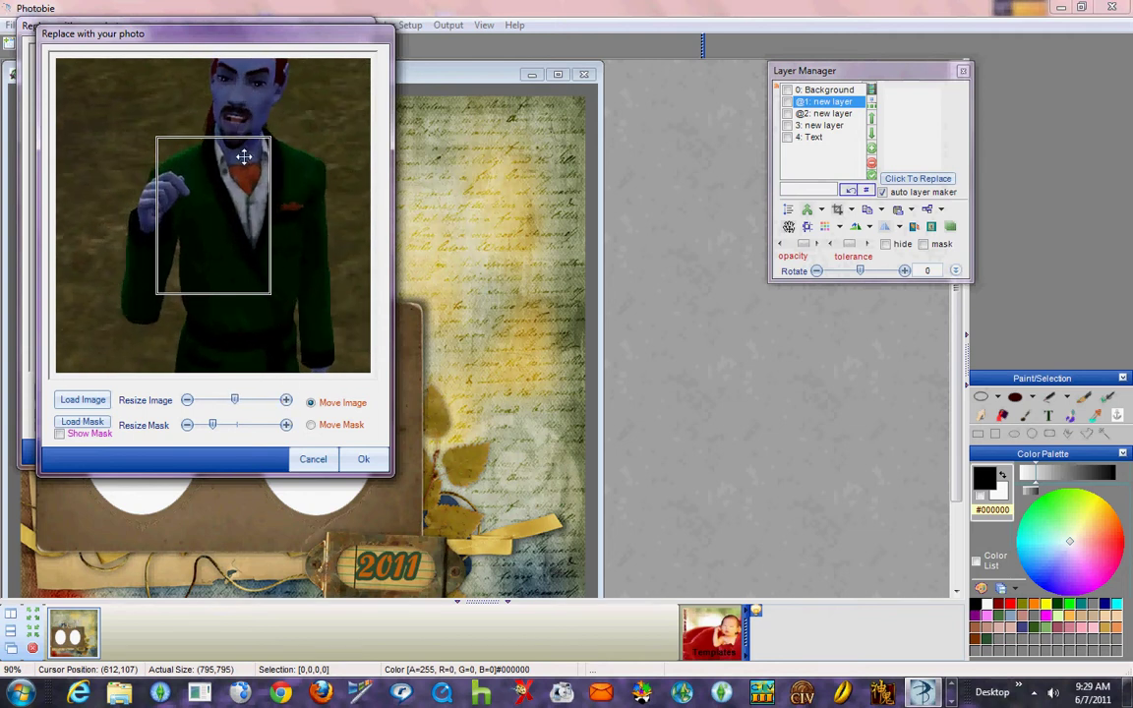
left_click_drag(244, 155, 222, 203)
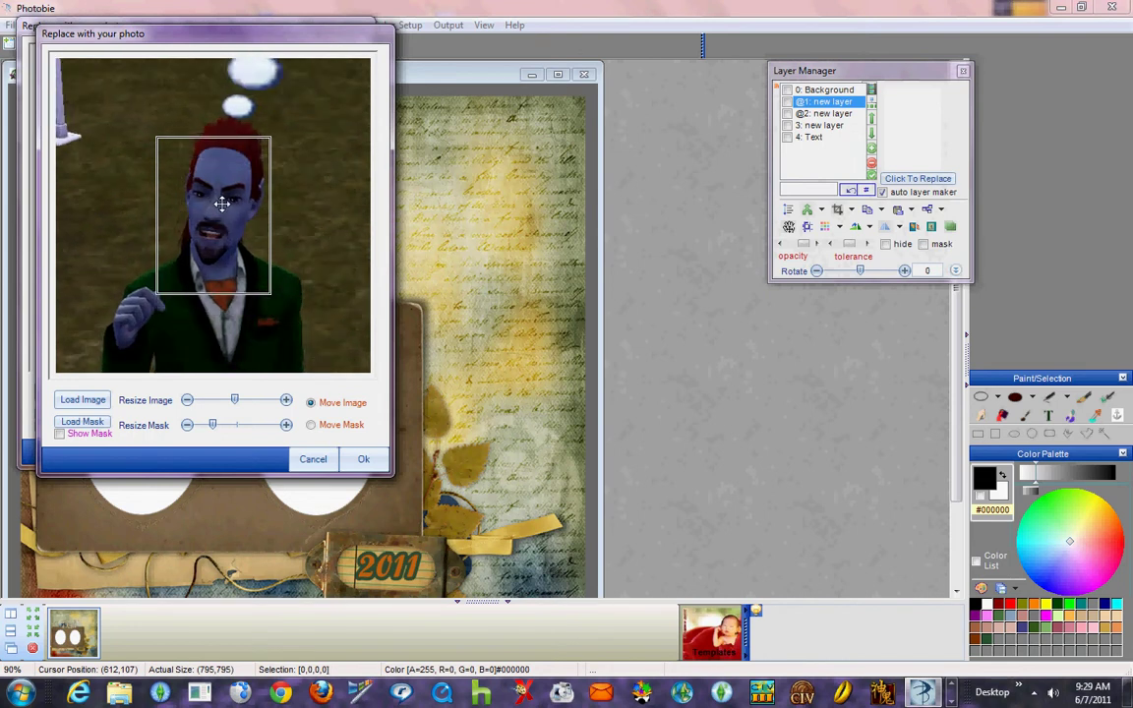
Shrink the photo several steps and nudge it until his face fills the mask frame.
left_click(188, 400)
left_click(188, 401)
left_click(189, 403)
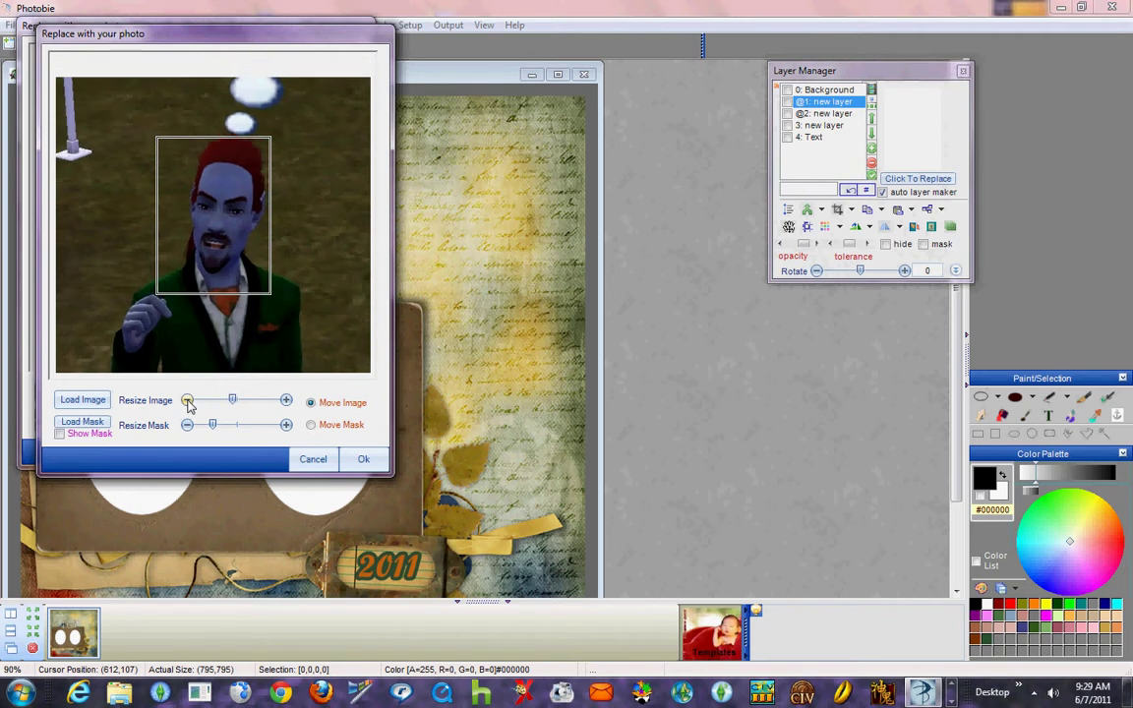
left_click_drag(217, 255, 217, 261)
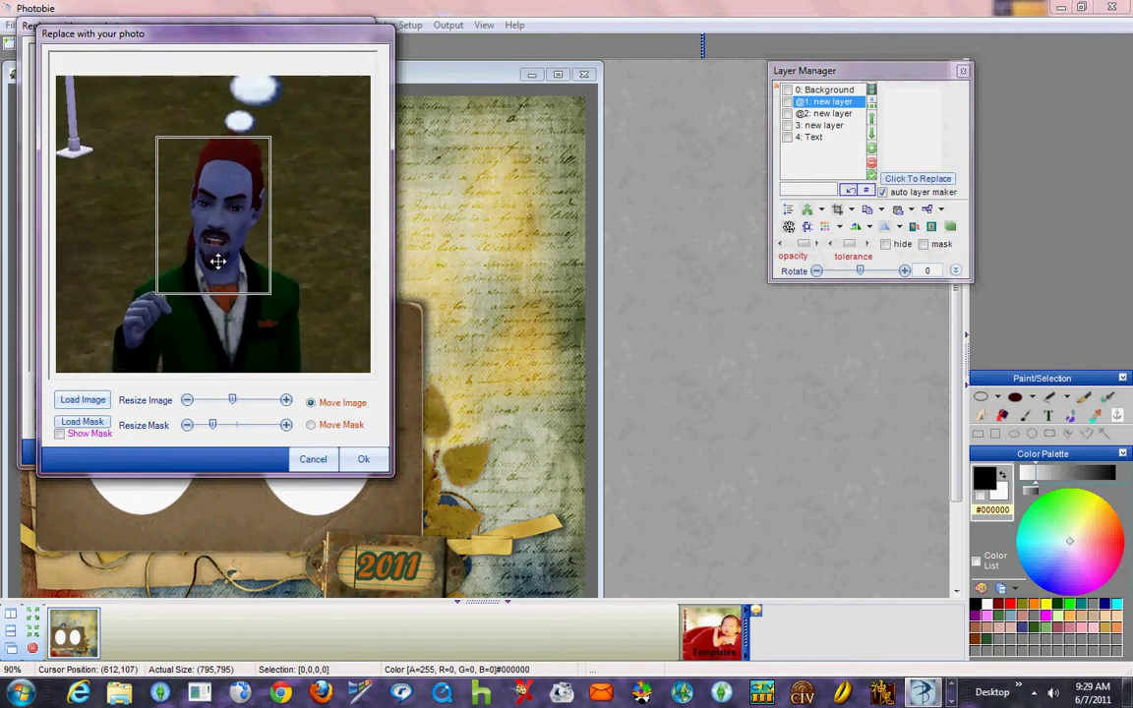
left_click(187, 400)
left_click(188, 400)
left_click(188, 401)
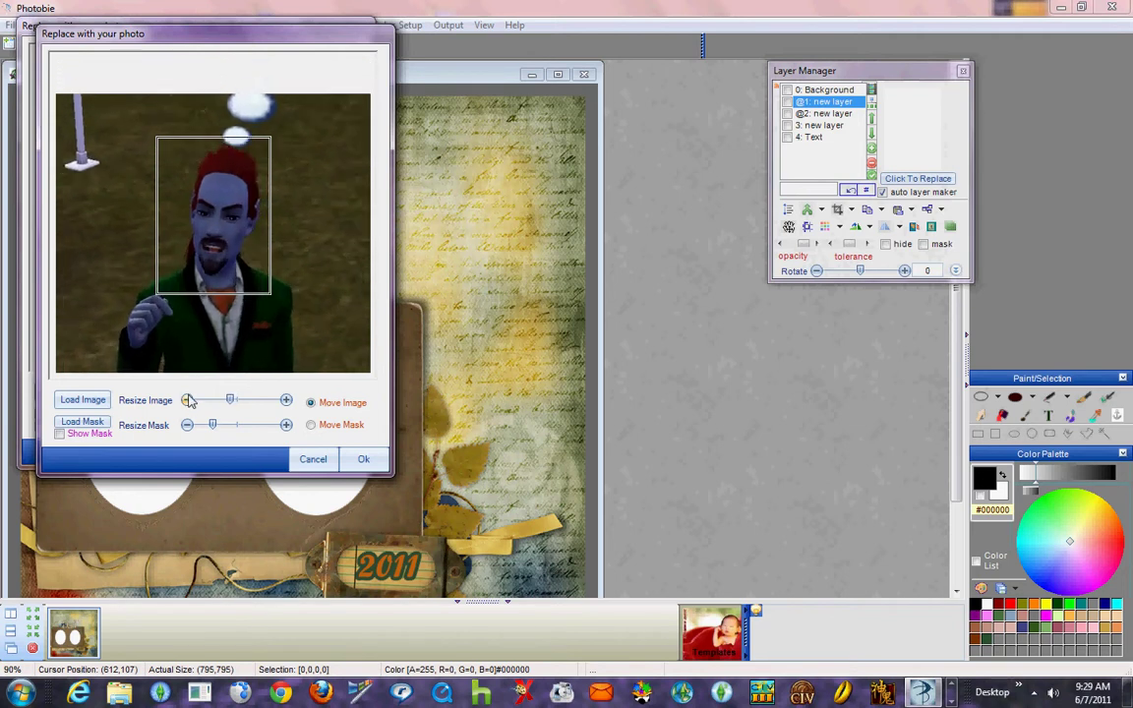
left_click_drag(207, 249, 230, 260)
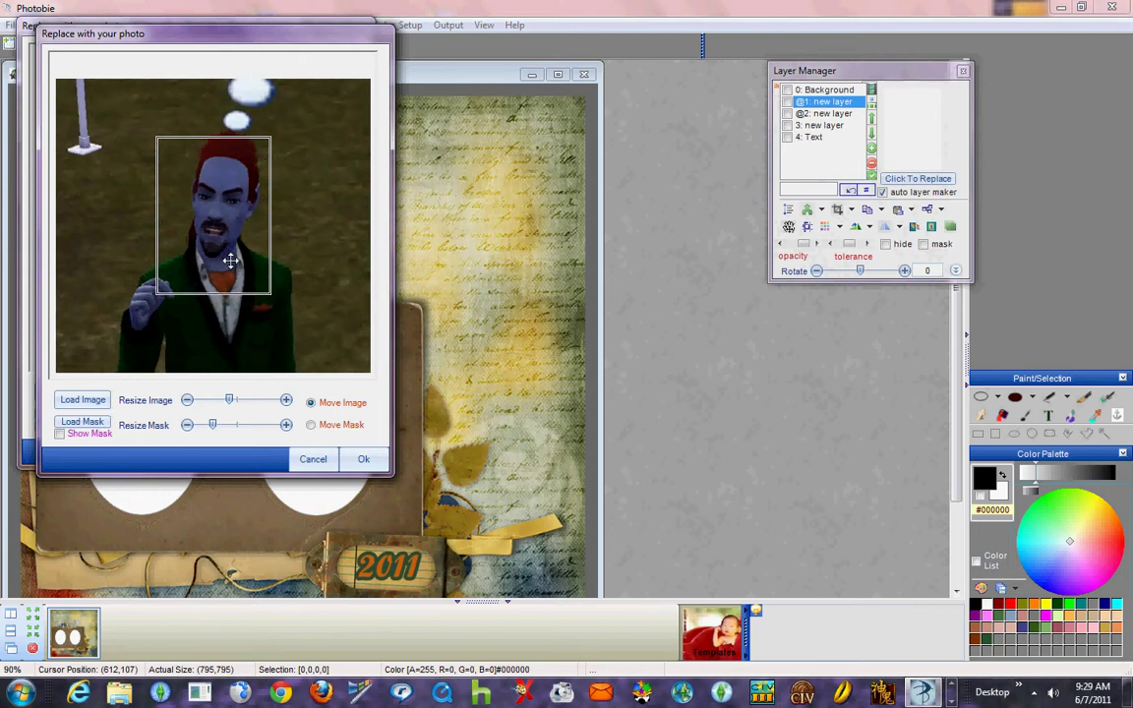
left_click_drag(229, 260, 227, 263)
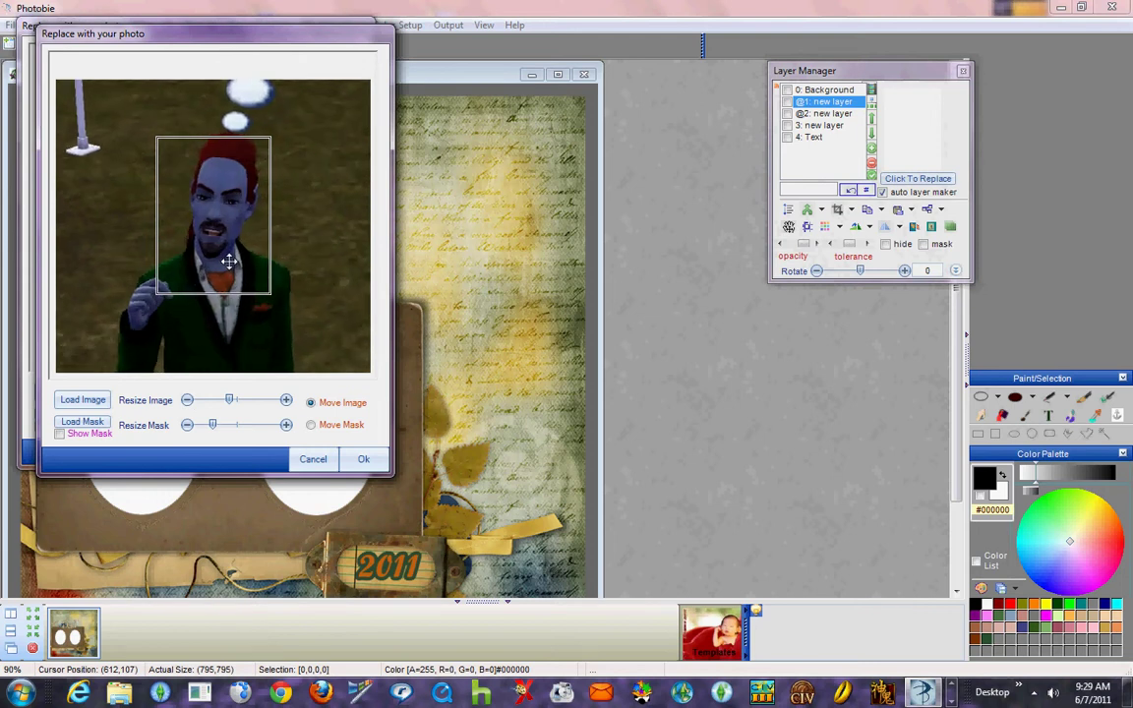
left_click(187, 401)
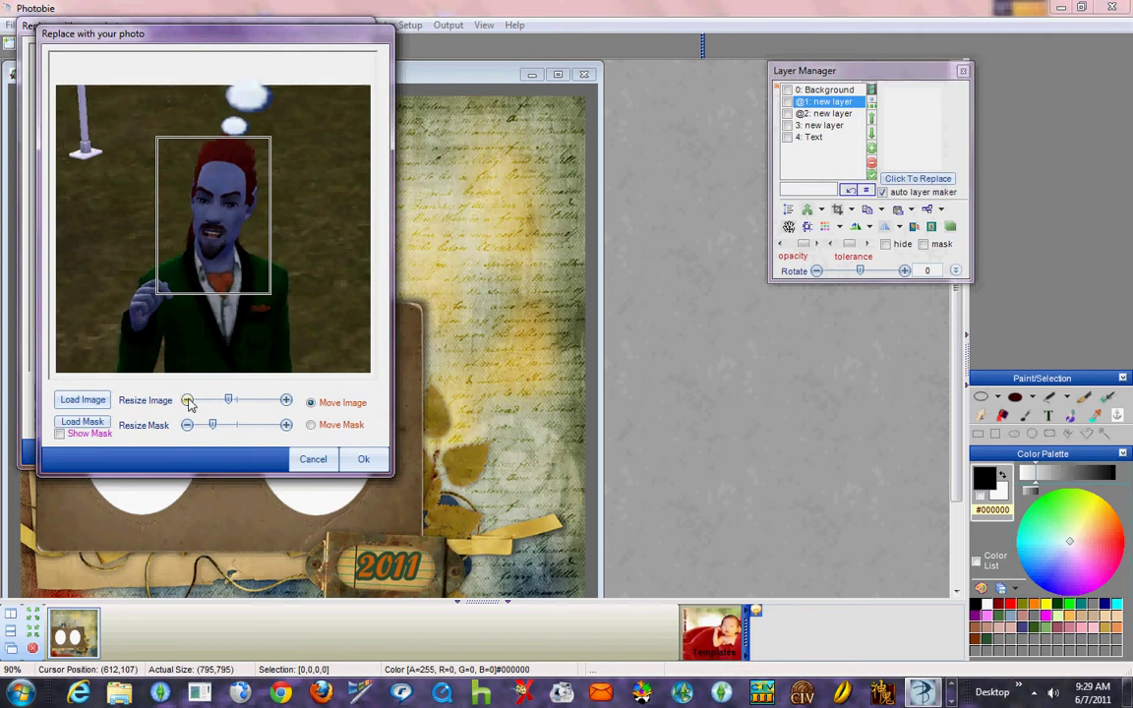
Apply the man's portrait to the right oval, then move the photo dialog aside and back.
left_click(365, 460)
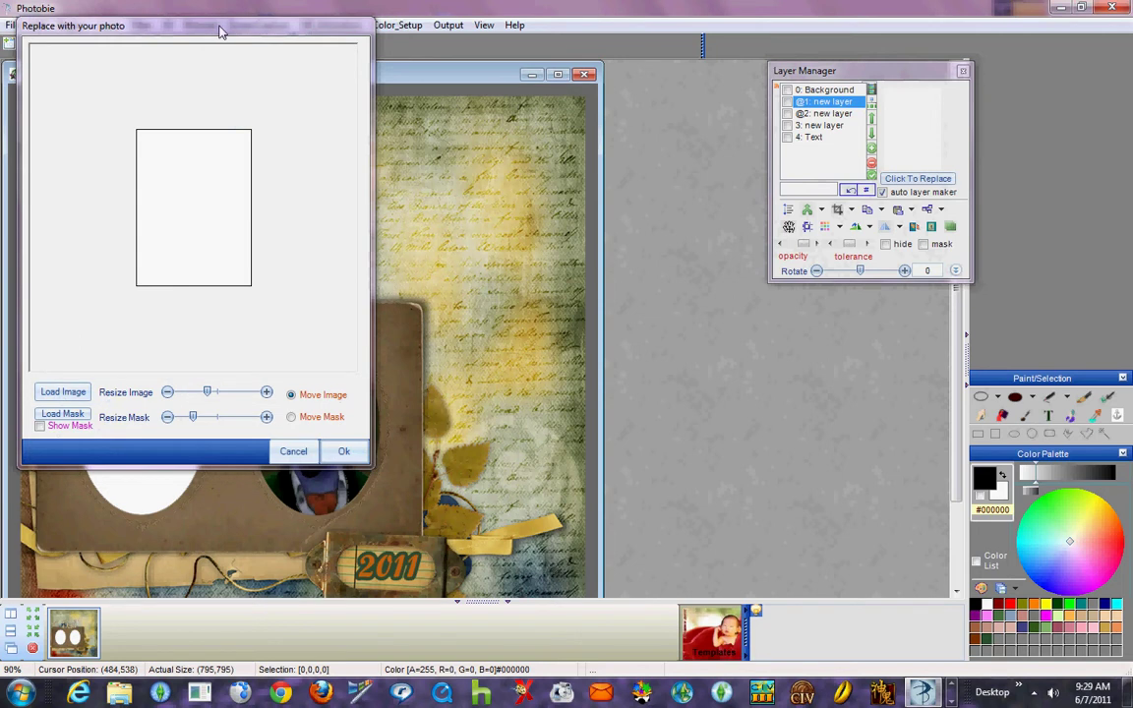
left_click_drag(220, 31, 866, 65)
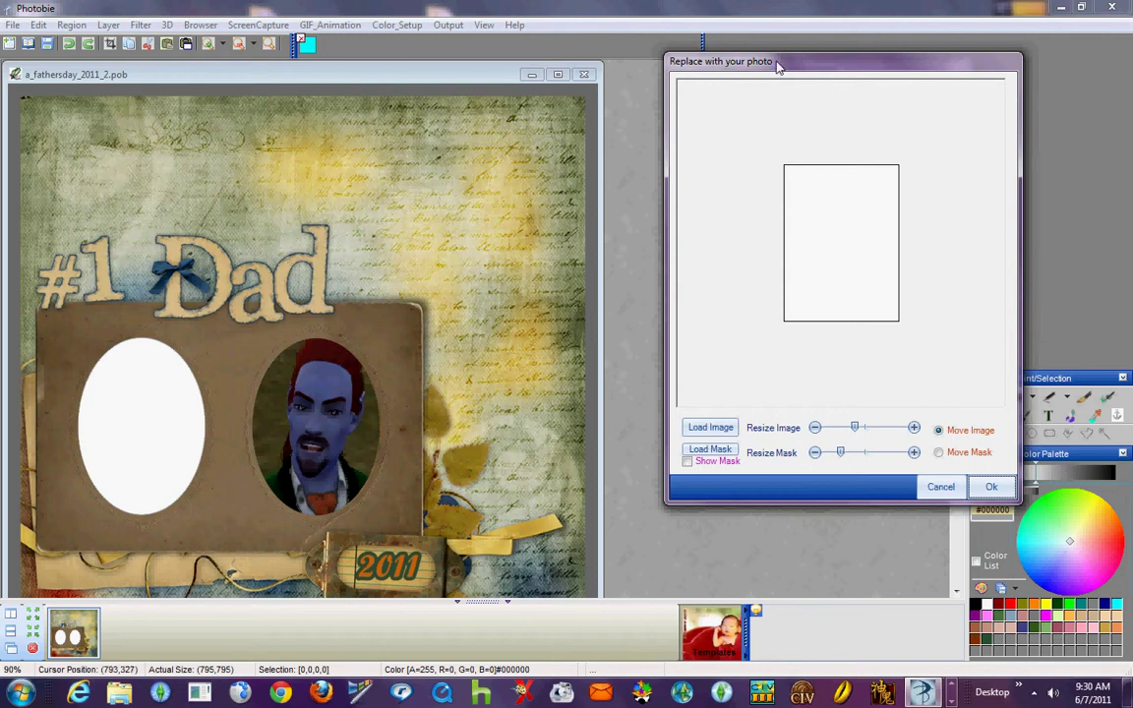
left_click_drag(742, 74, 377, 99)
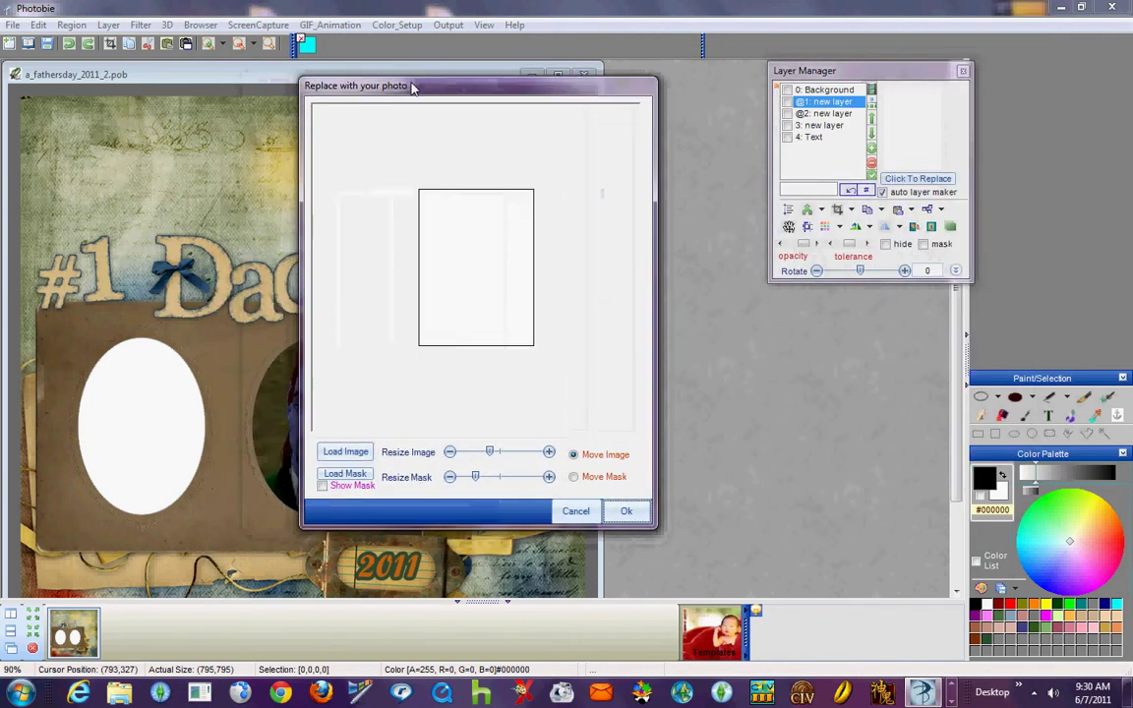
Load Better size.jpg into the photo replacement preview.
left_click(346, 452)
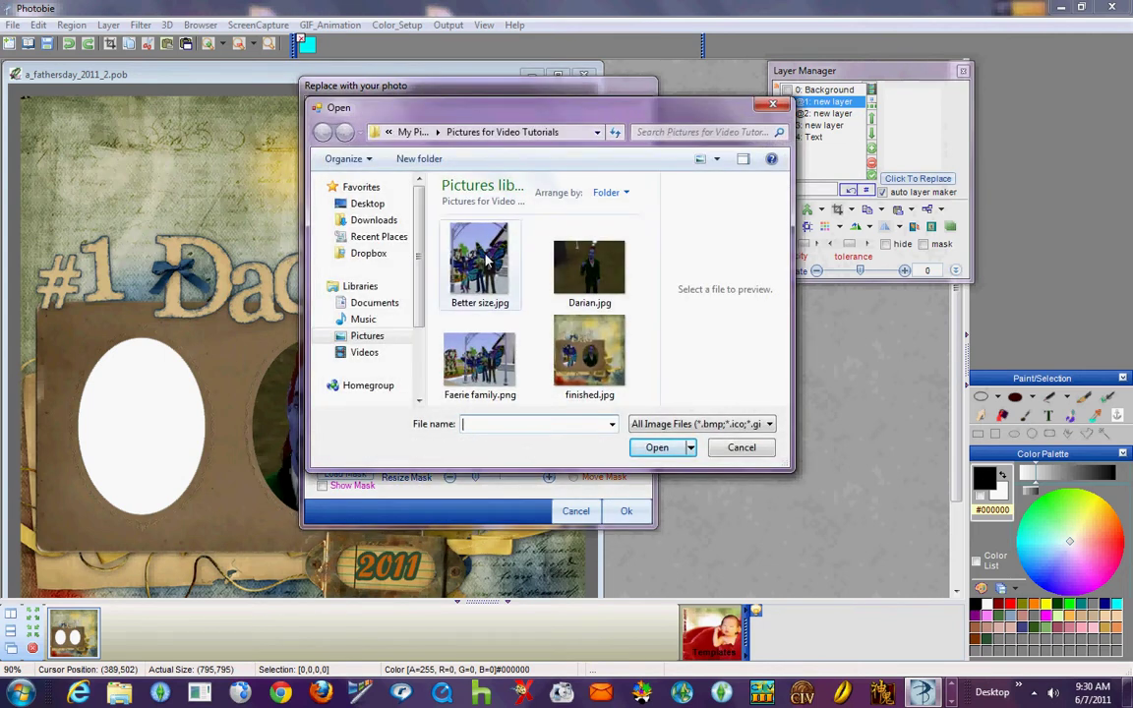
left_click(444, 241)
left_click(653, 447)
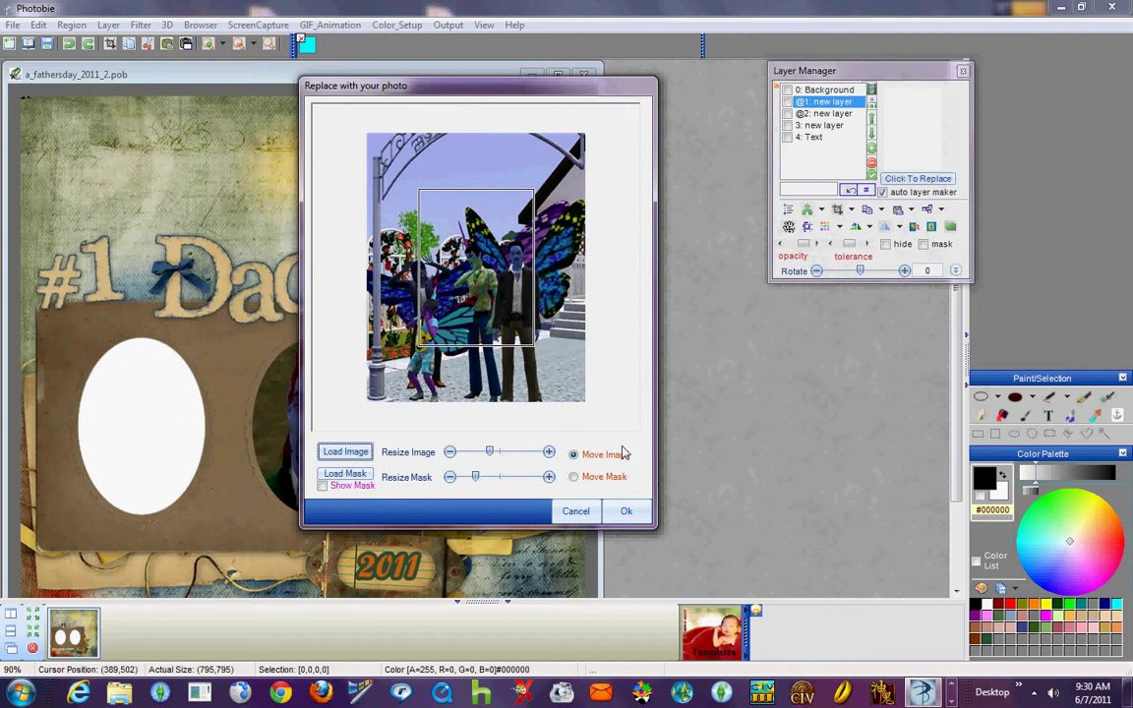
Shrink the family photo eleven steps, then enlarge it two steps.
left_click(450, 452)
left_click(450, 452)
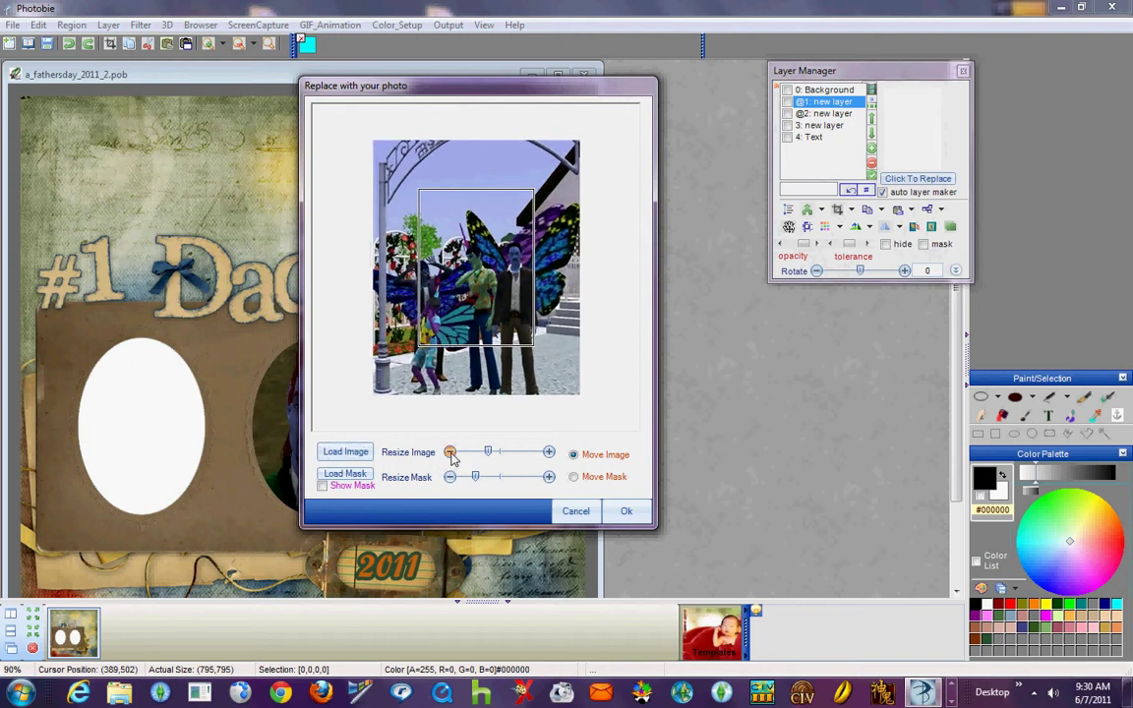
left_click(450, 452)
left_click(450, 453)
left_click(450, 453)
left_click(451, 452)
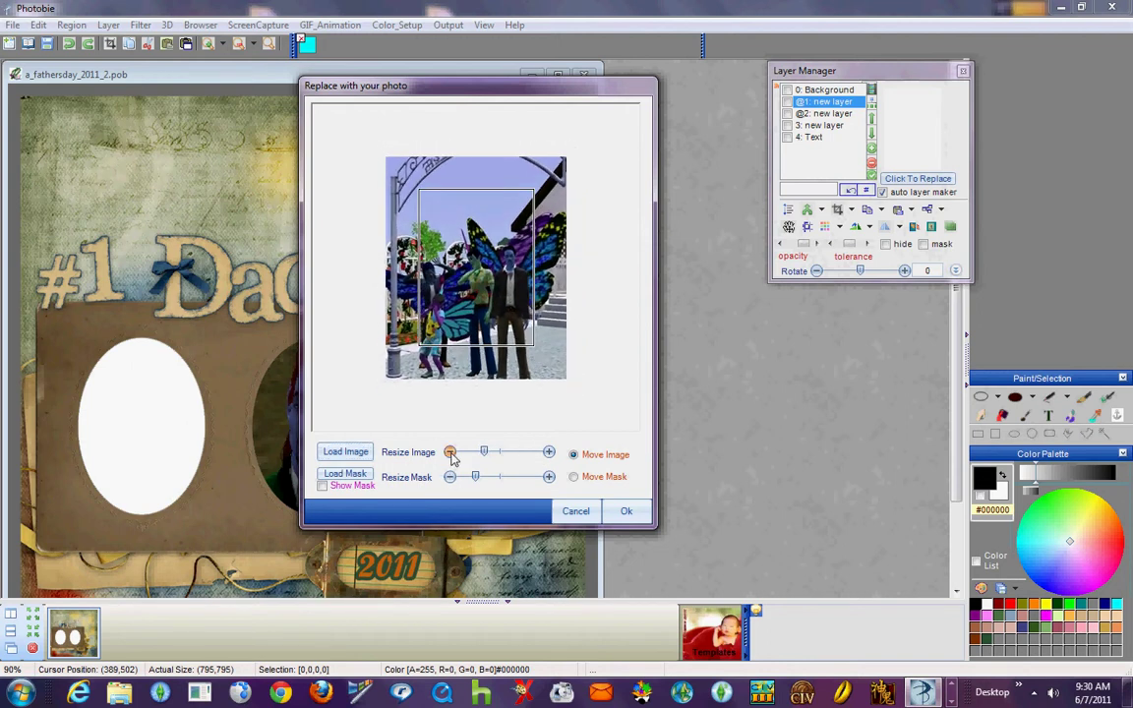
left_click(450, 453)
left_click(451, 453)
left_click(451, 452)
left_click(451, 452)
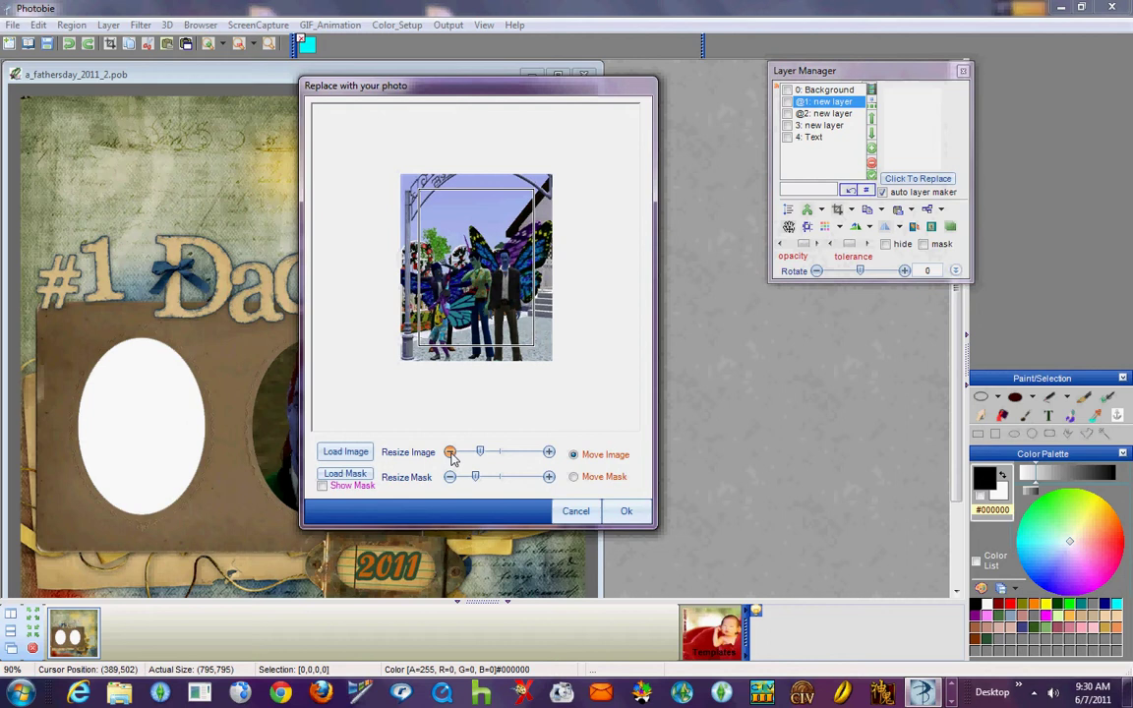
left_click(450, 452)
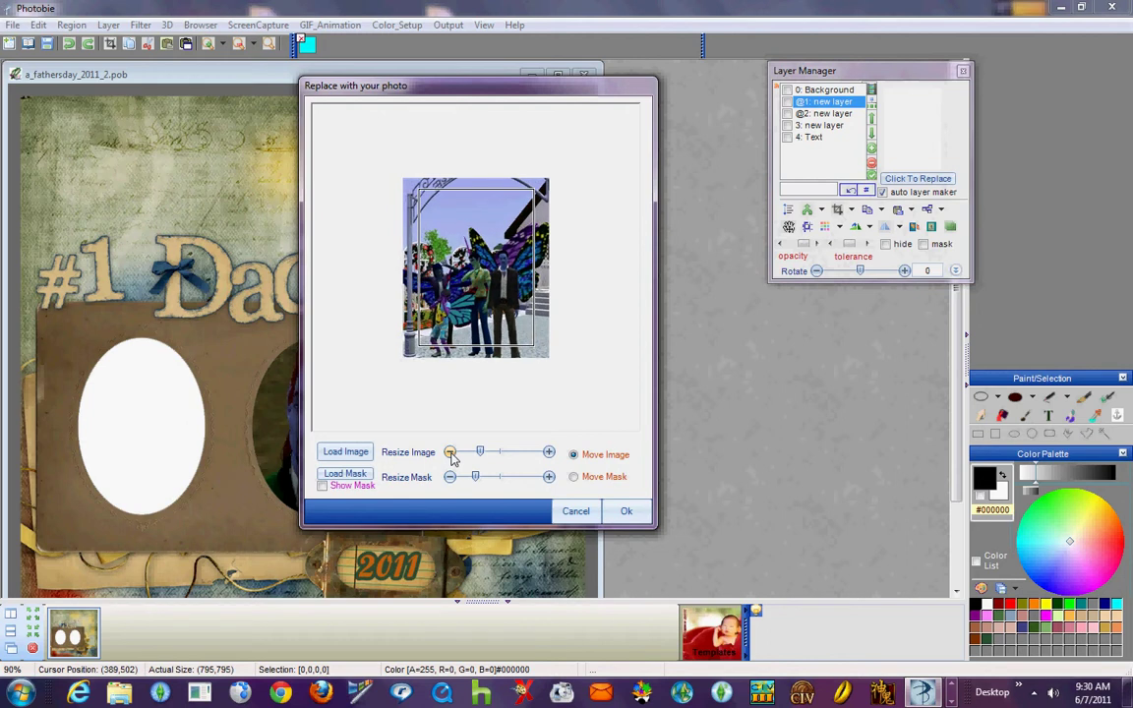
left_click(548, 453)
left_click(549, 453)
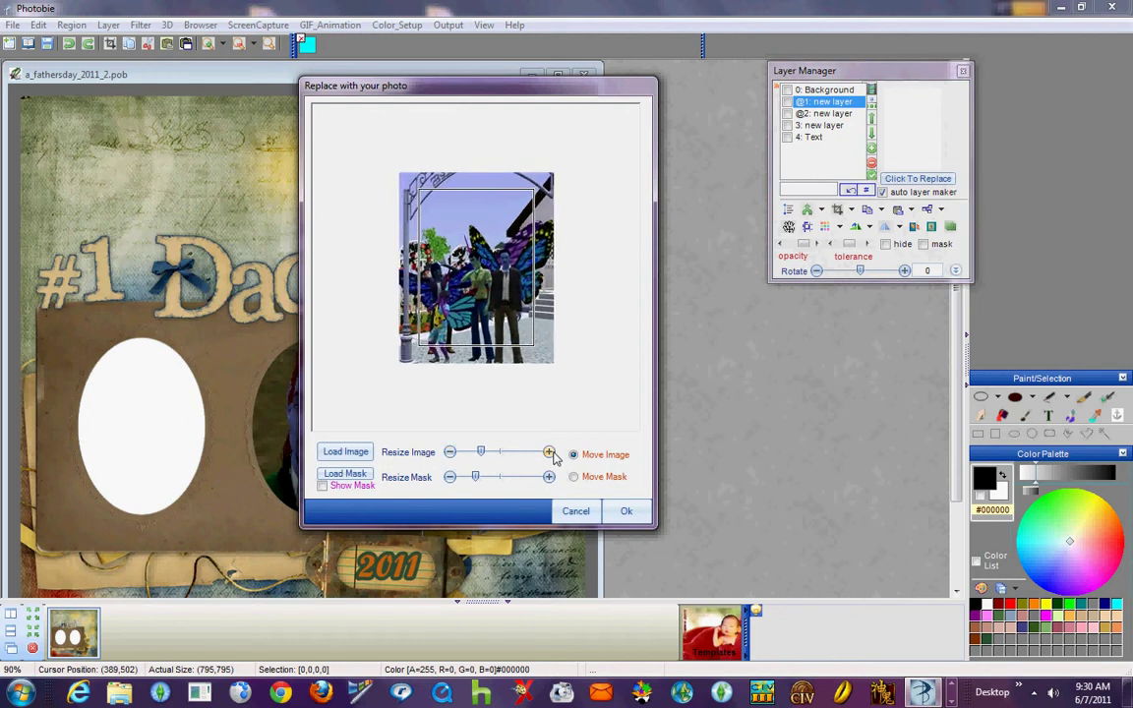
Apply the photoshape-0005.png mask to the family photo and place it in the left oval.
left_click(346, 475)
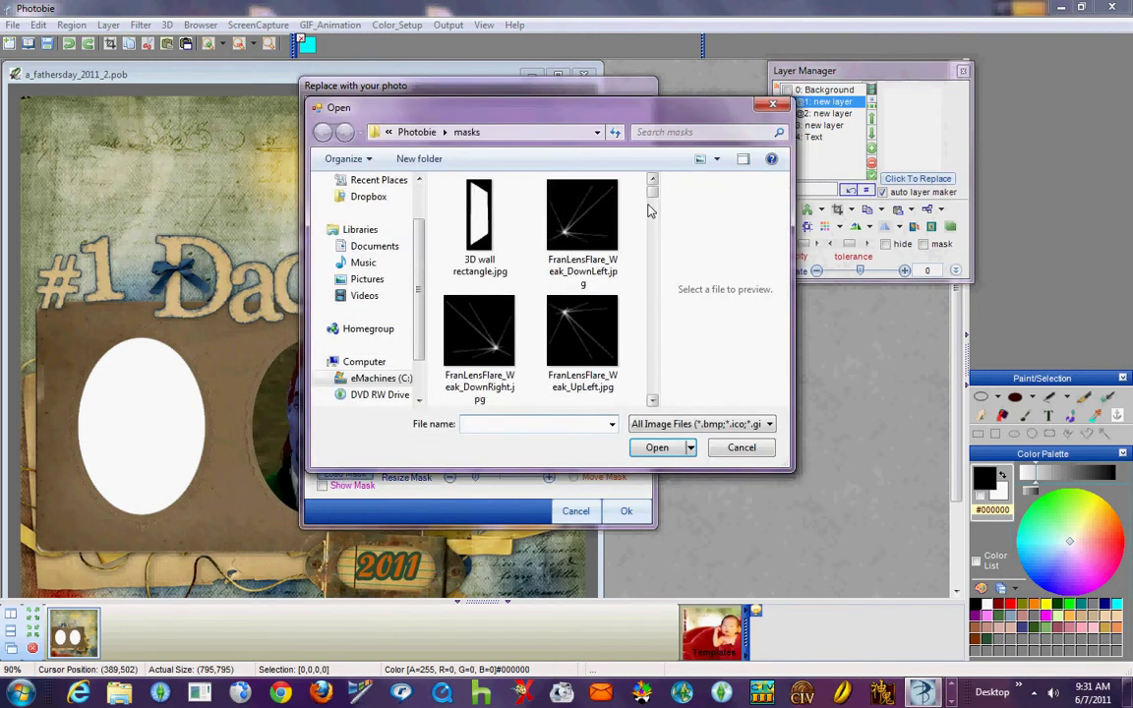
left_click_drag(651, 194, 662, 223)
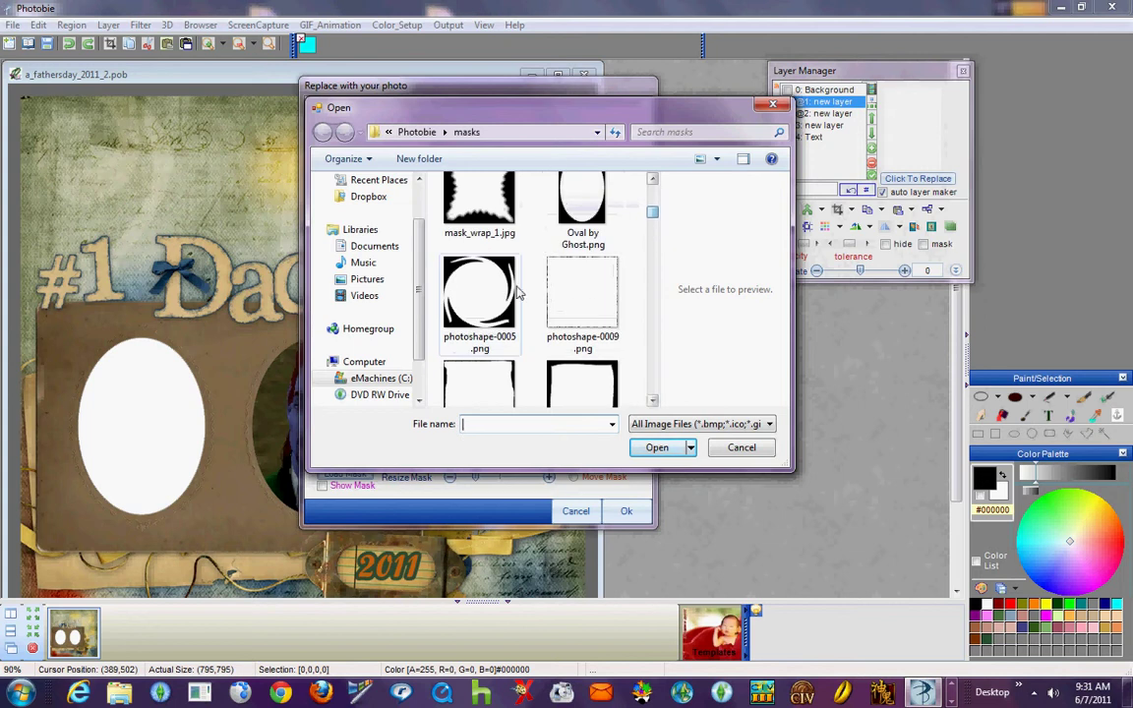
left_click(479, 295)
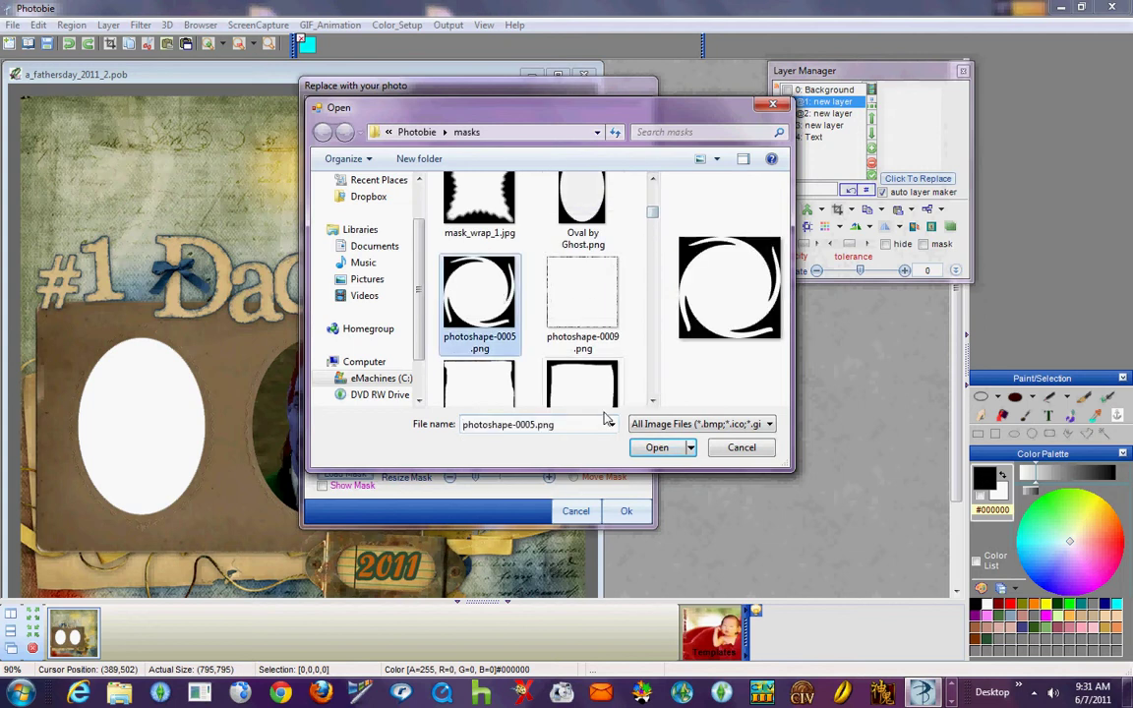
left_click(656, 448)
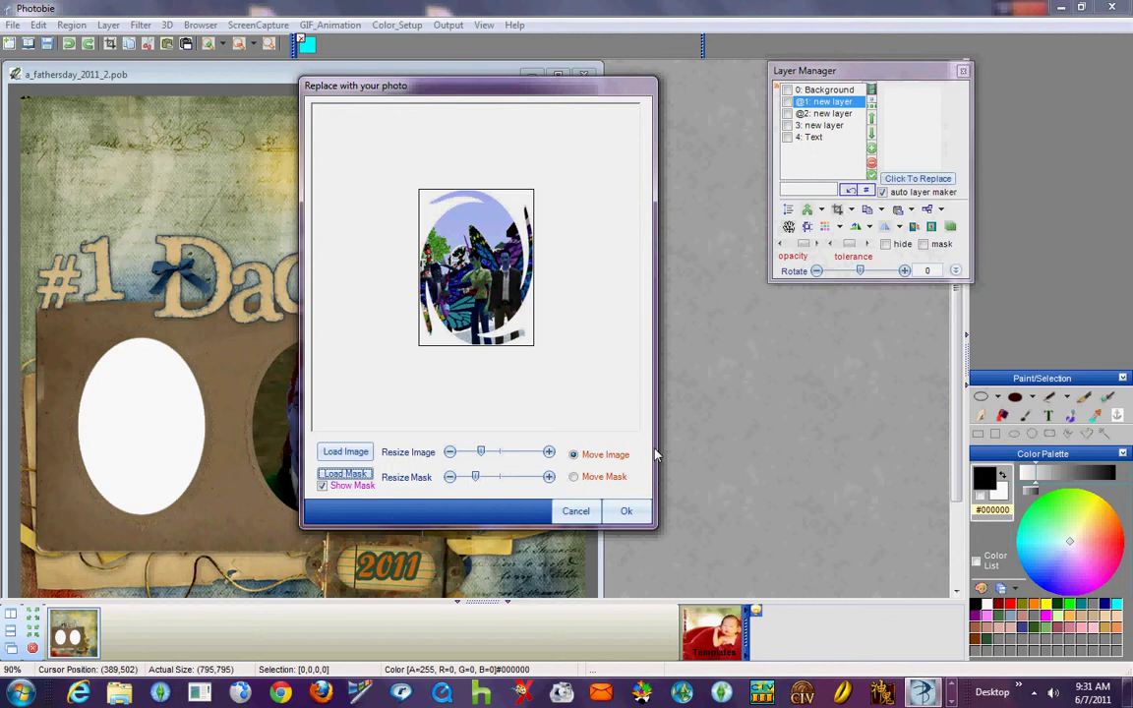
left_click(626, 512)
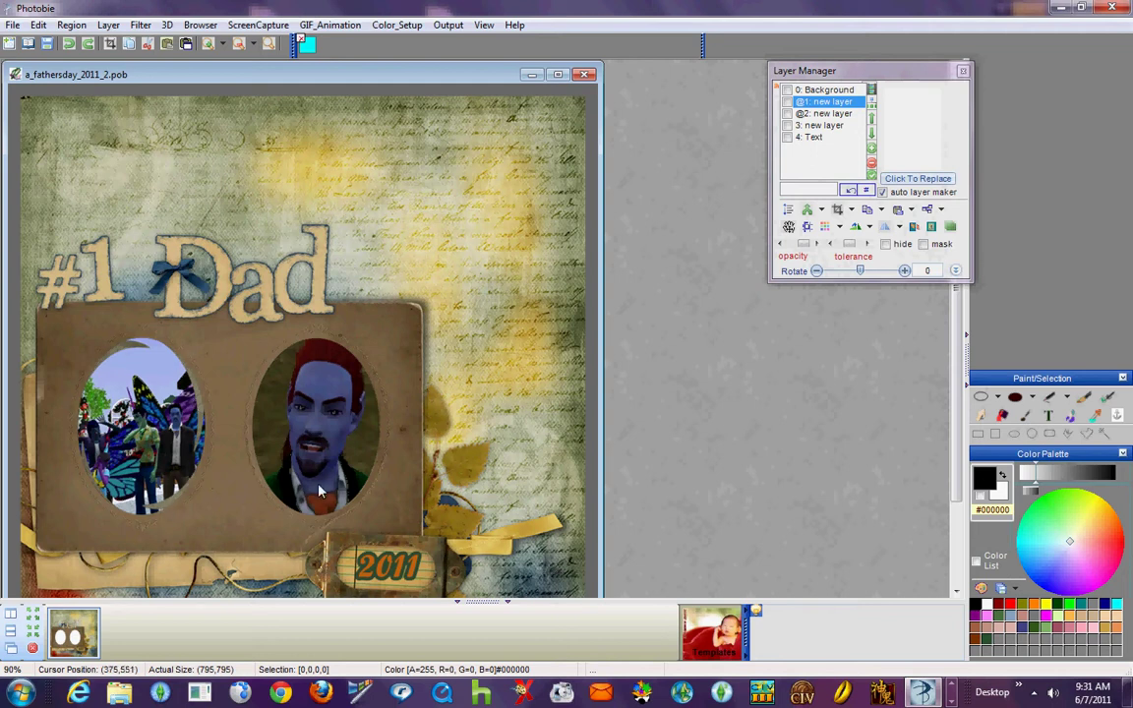
Reopen layer 1's photo, uncheck Show Mask, and reapply it so it fills the left oval.
left_click(835, 107)
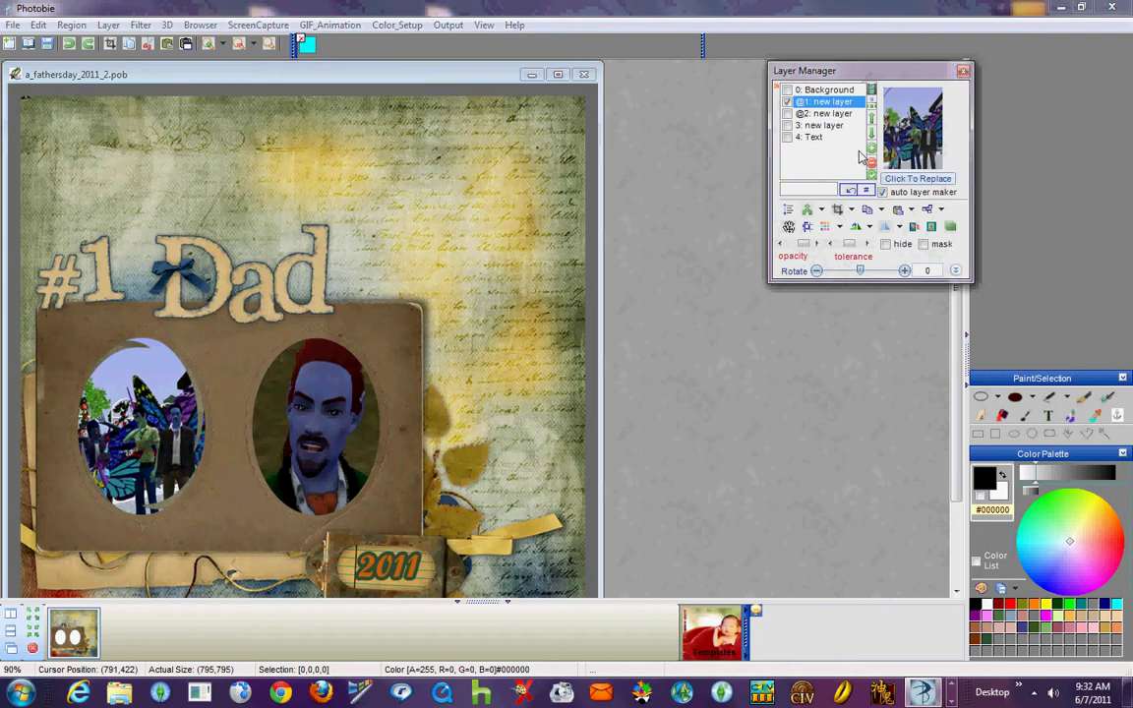
left_click(913, 181)
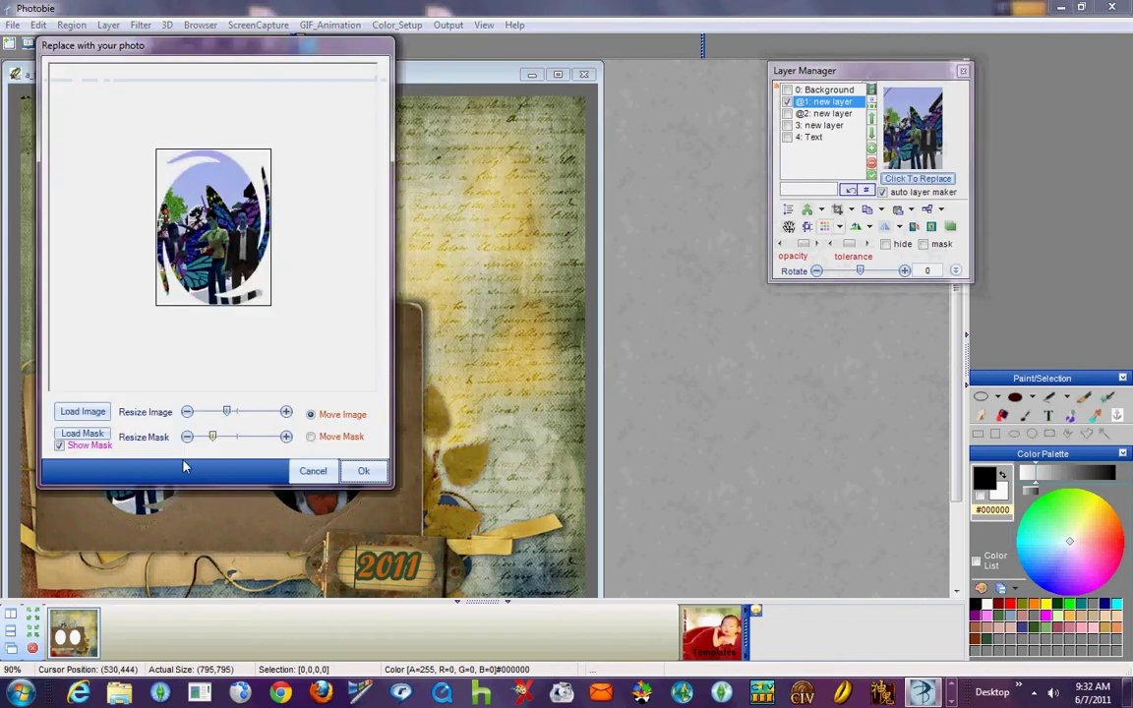
left_click(59, 446)
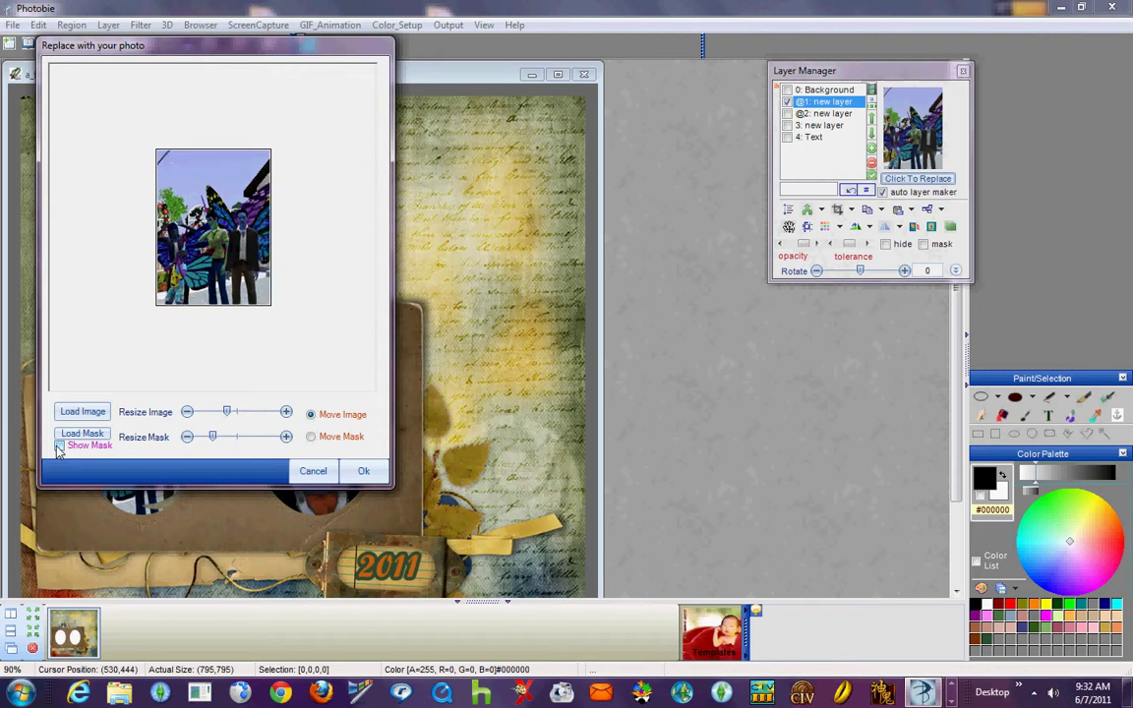
left_click(361, 472)
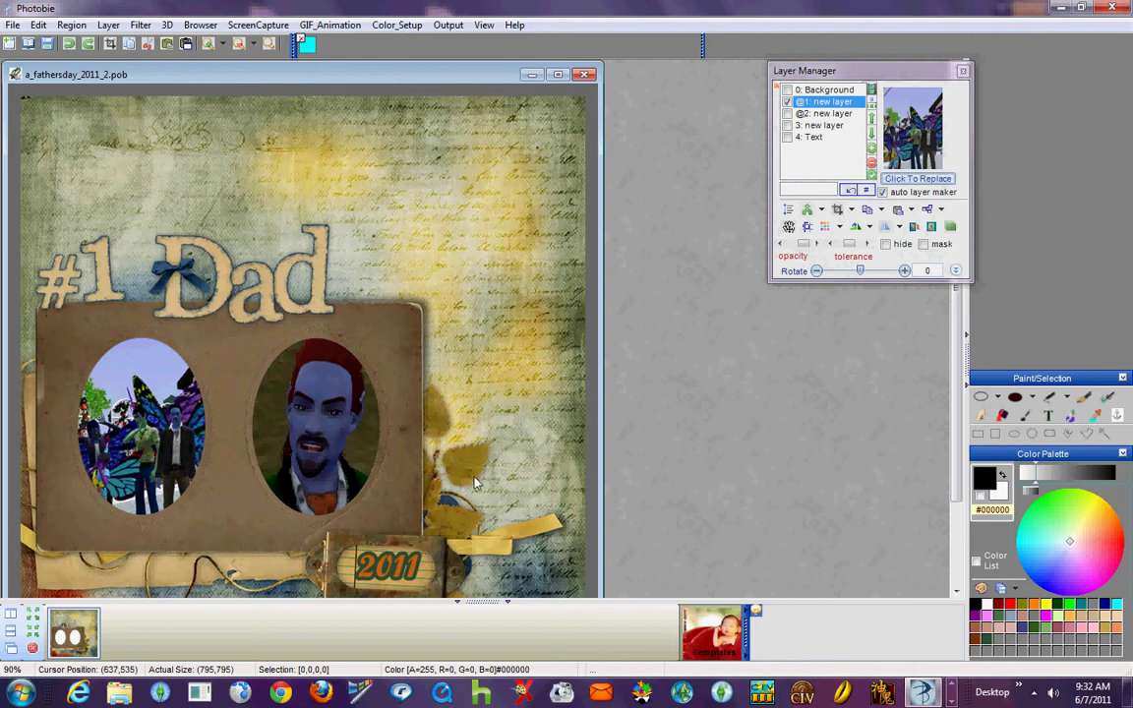
Load Darian.jpg into the left oval's photo layer as its replacement image.
left_click(836, 105)
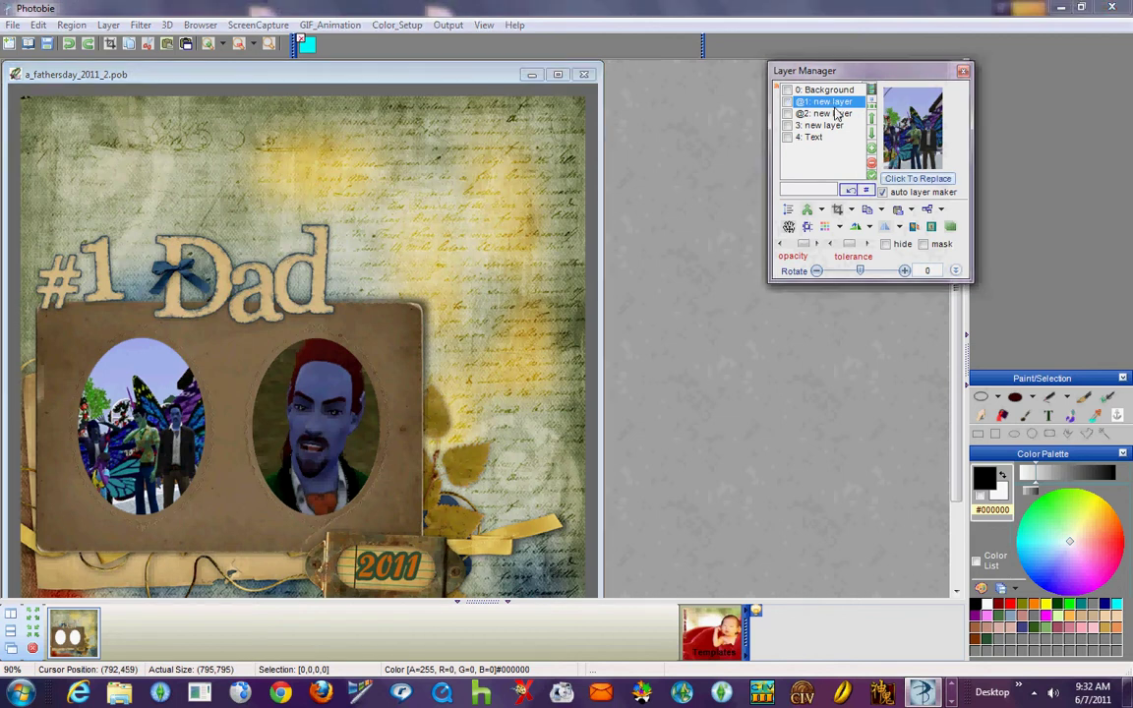
left_click(832, 114)
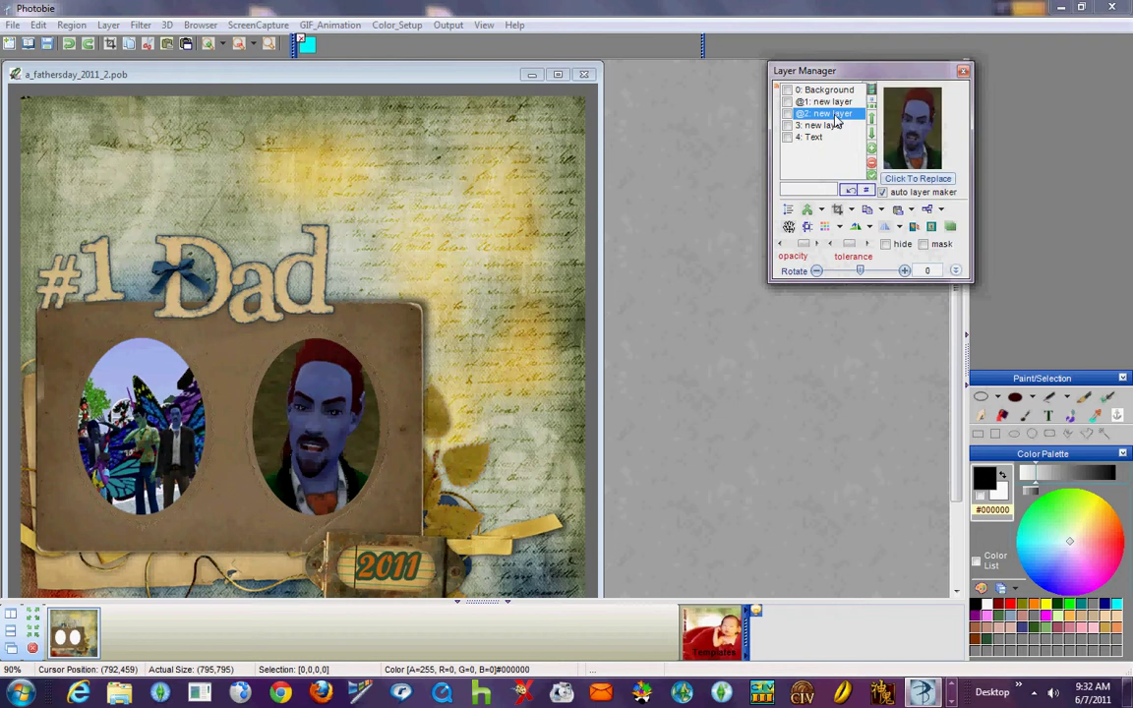
left_click(826, 102)
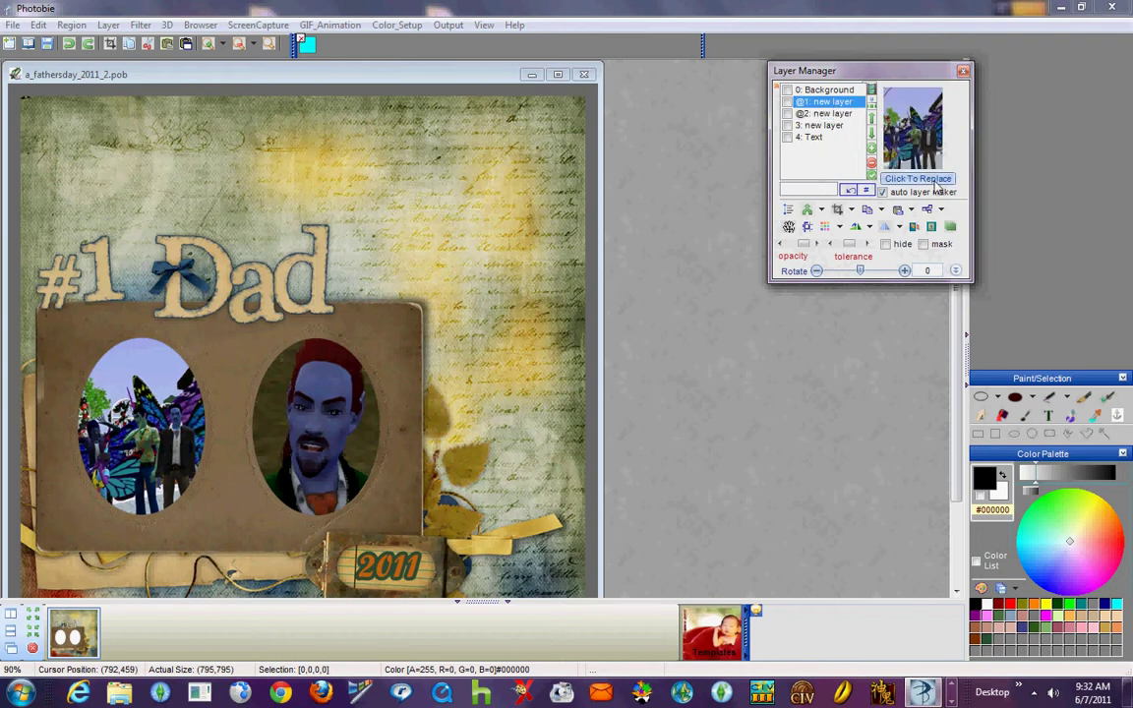
left_click(936, 187)
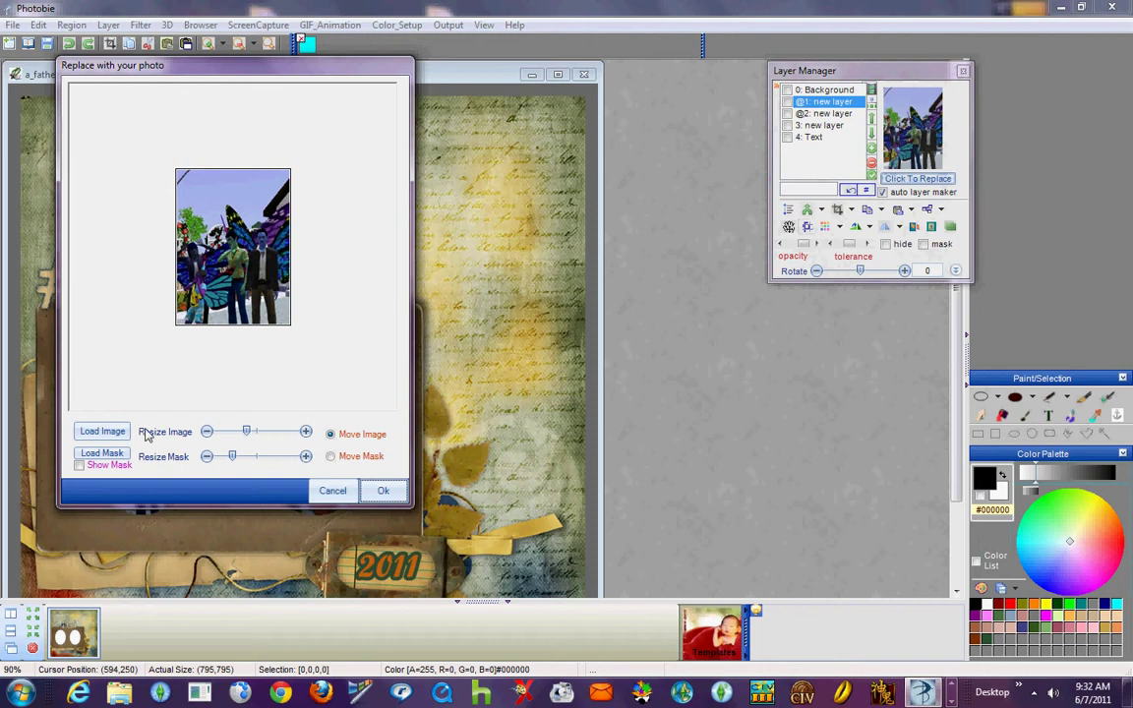
left_click(106, 439)
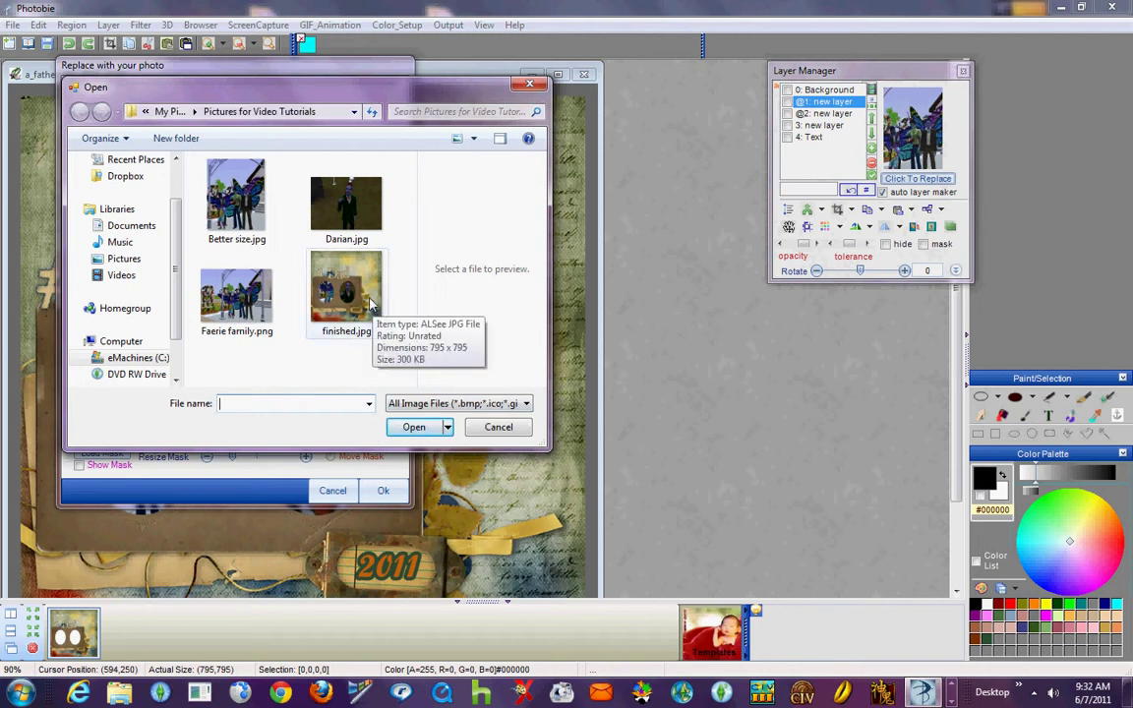
left_click(325, 221)
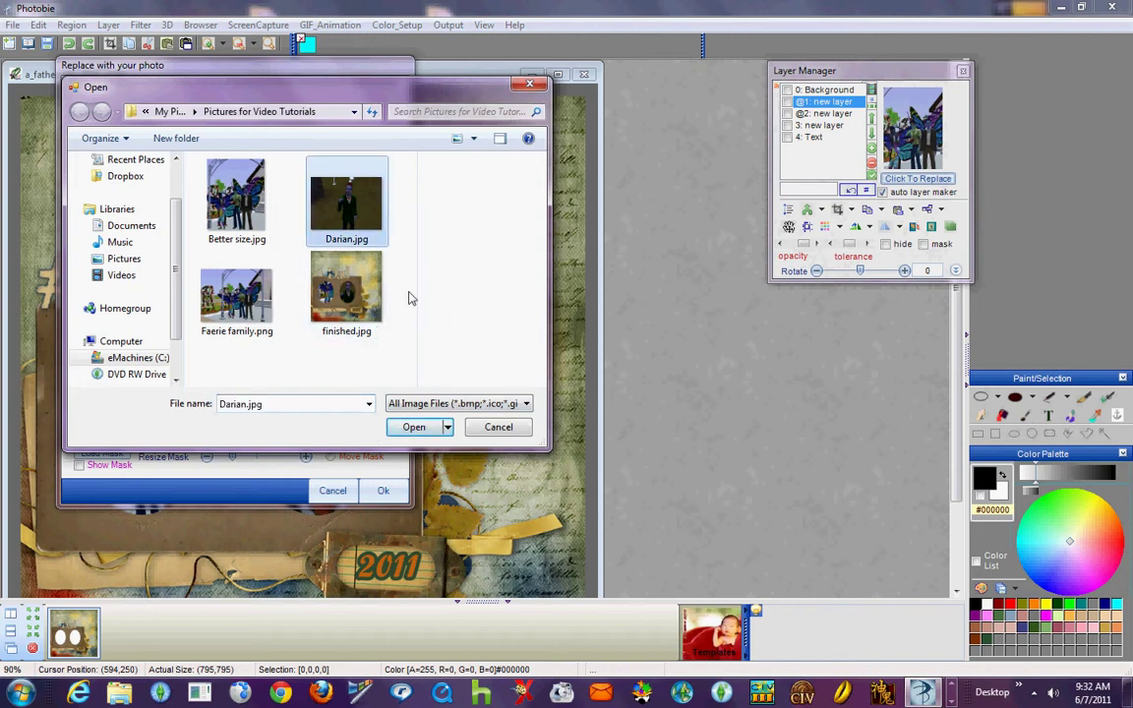
left_click(411, 433)
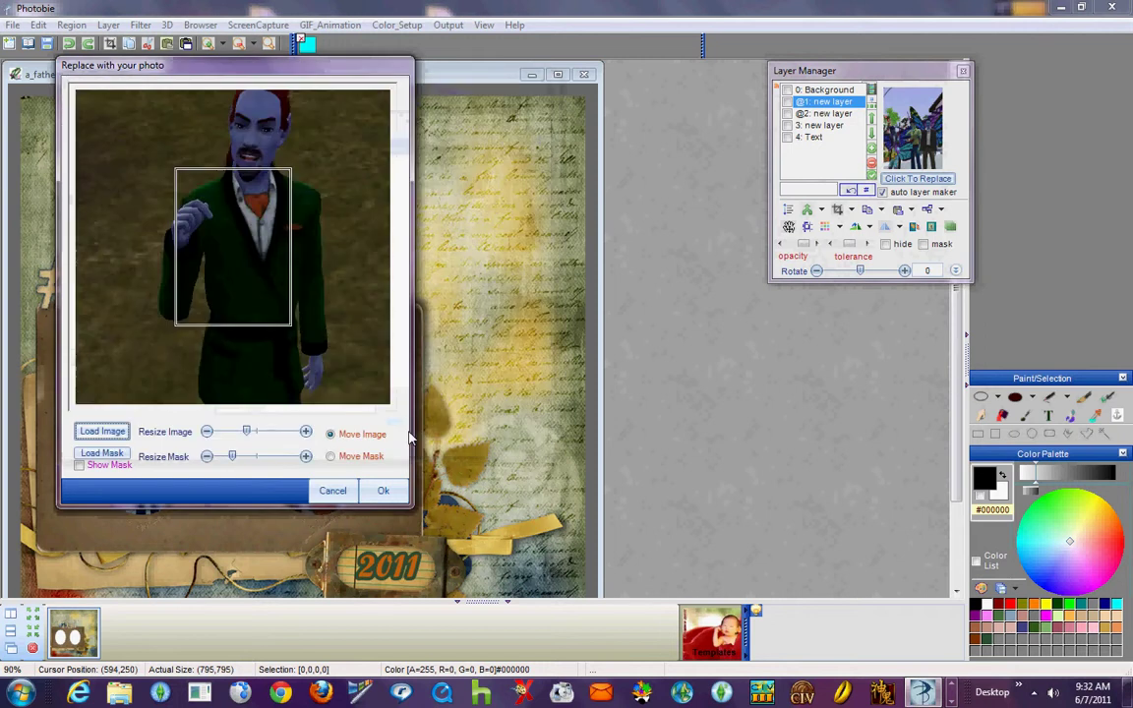
Shrink the Darian photo five steps, nudge it up in the oval, and apply it.
left_click(206, 432)
left_click(207, 432)
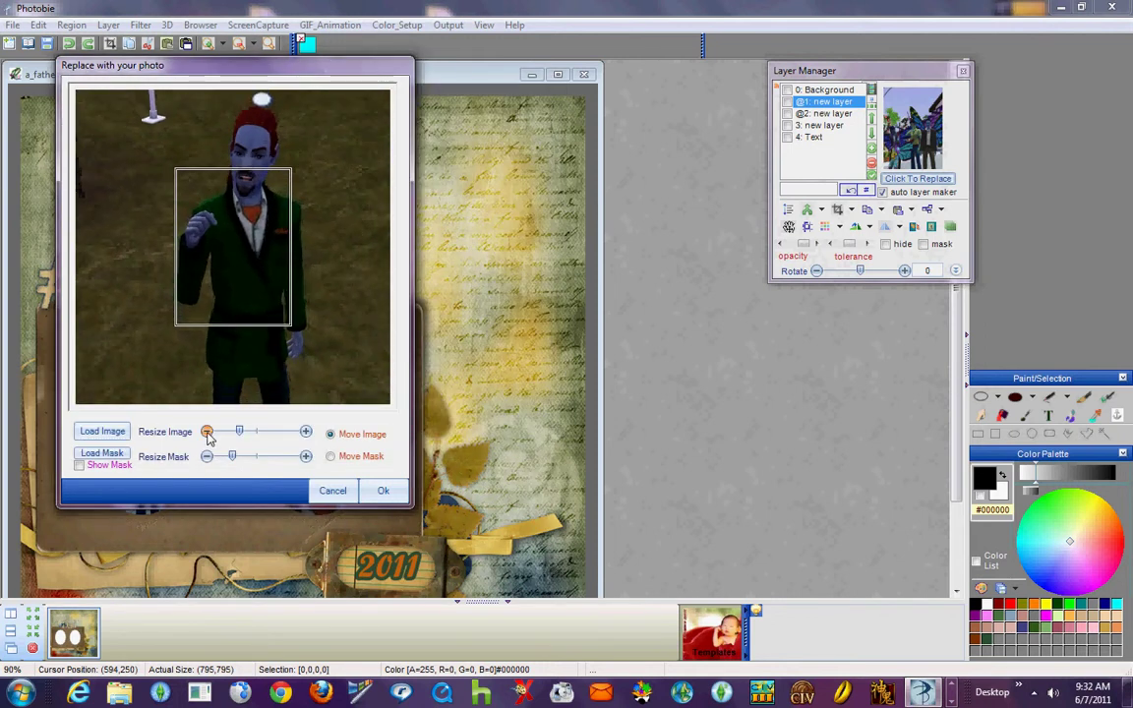
left_click(206, 432)
left_click(207, 432)
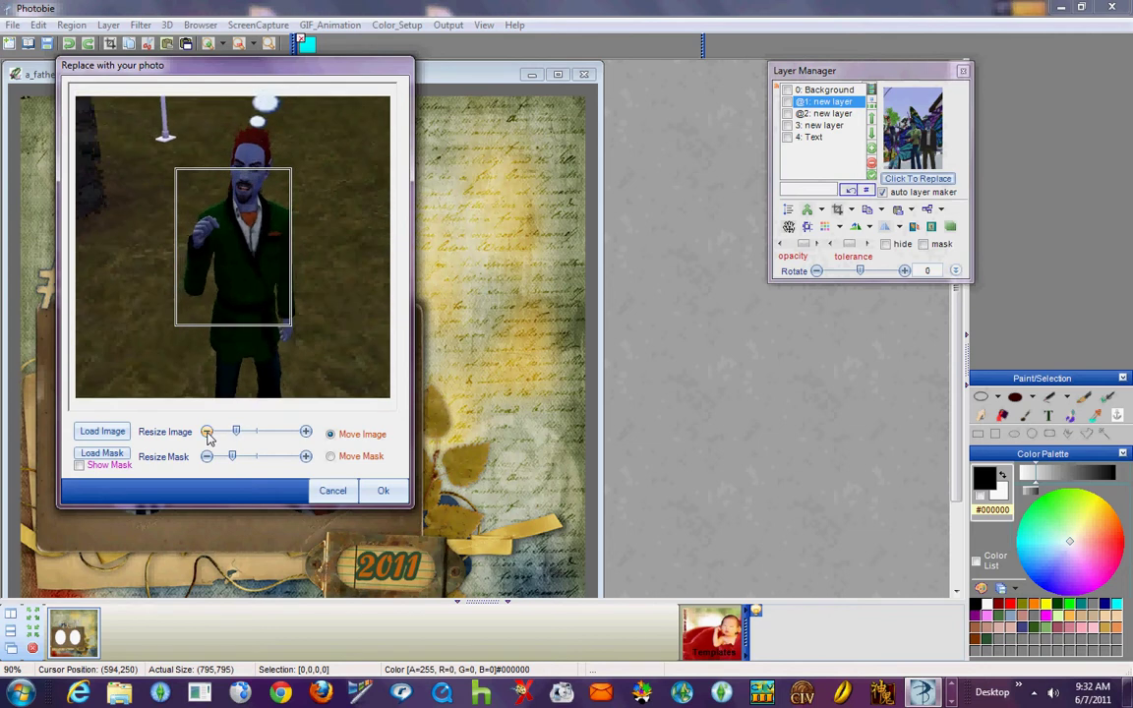
mouse_move(244, 268)
left_mouse_down()
mouse_move(243, 253)
mouse_move(234, 287)
left_mouse_up()
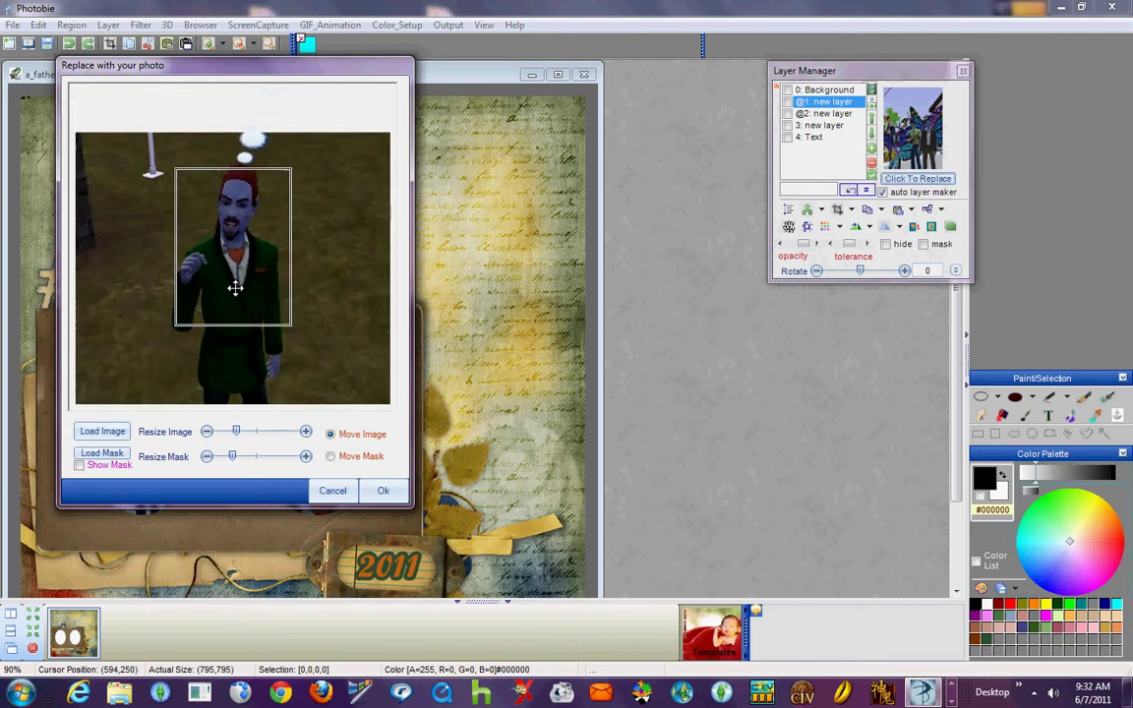
left_click(206, 431)
left_click_drag(235, 331, 236, 307)
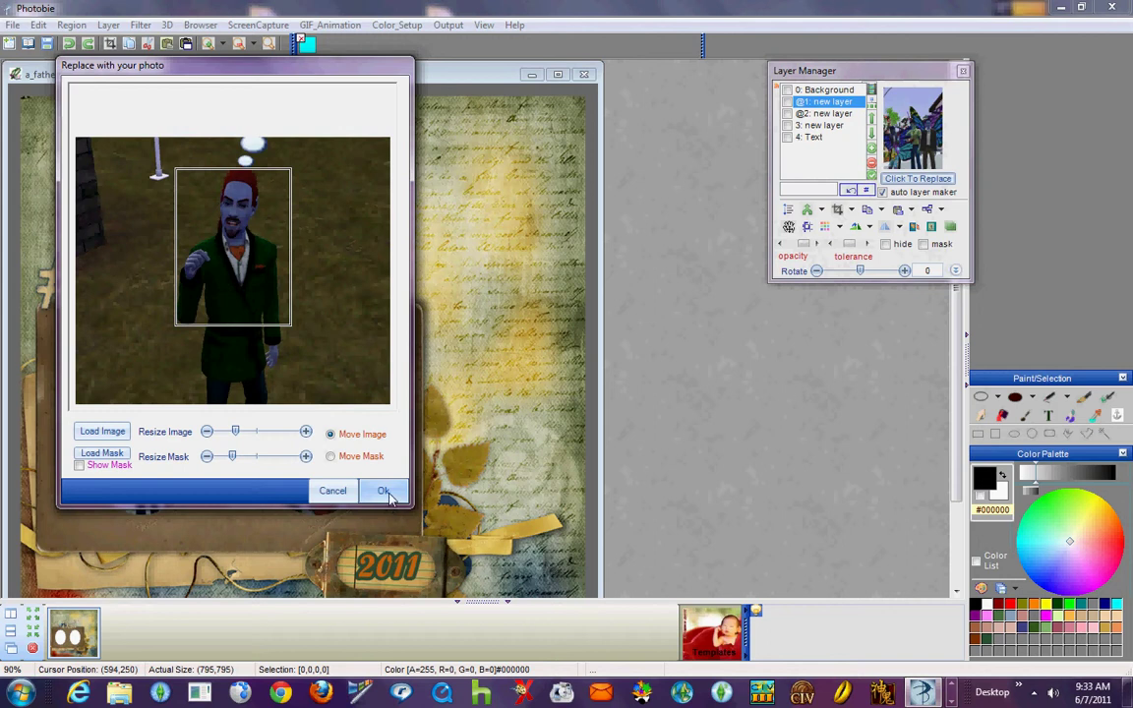
left_click(387, 495)
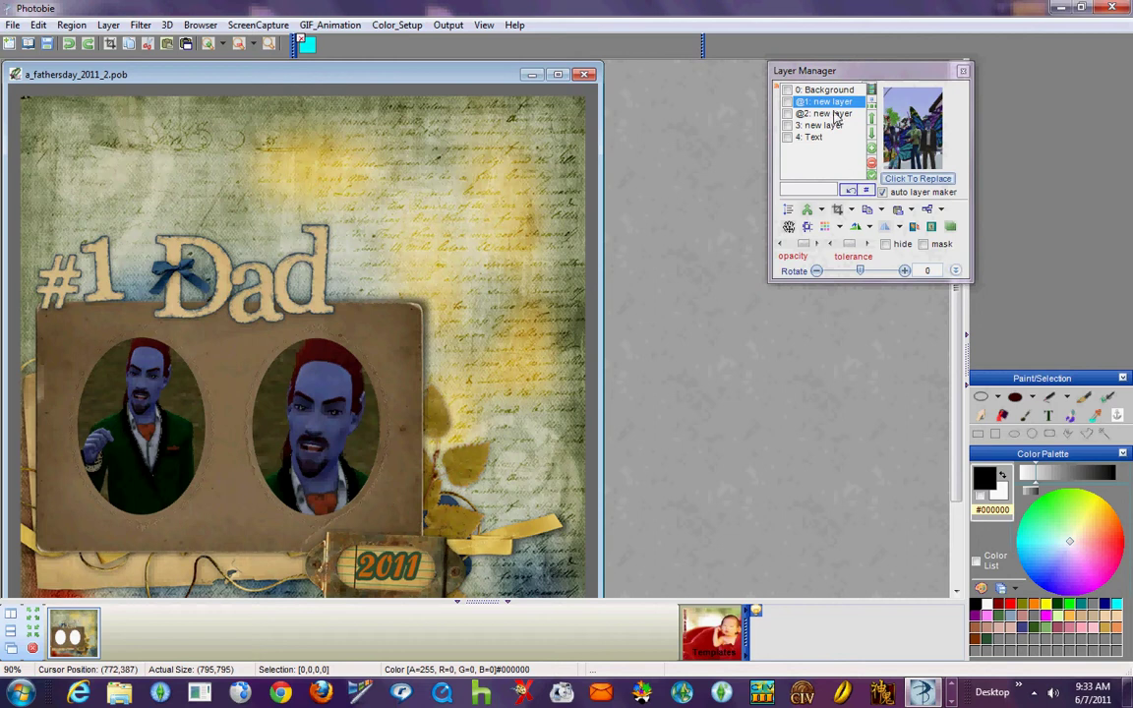
Replace the left oval's photo with Better size.jpg, shifted up and left, and apply it.
left_click(875, 149)
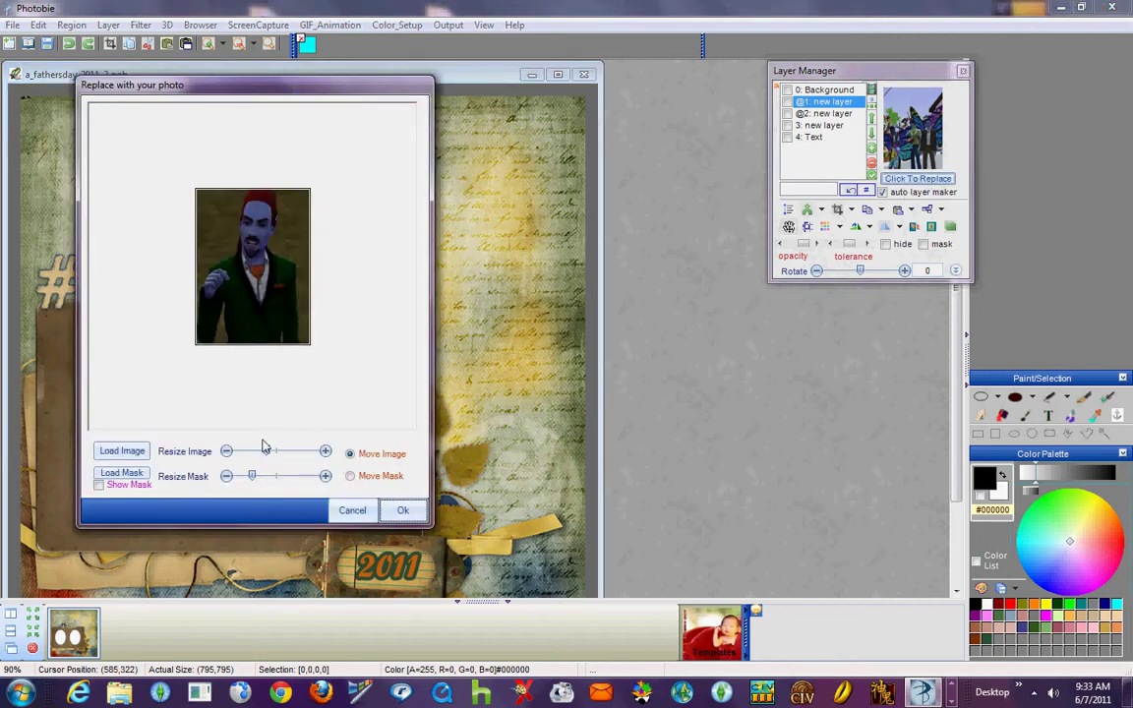
left_click(122, 451)
left_click(256, 218)
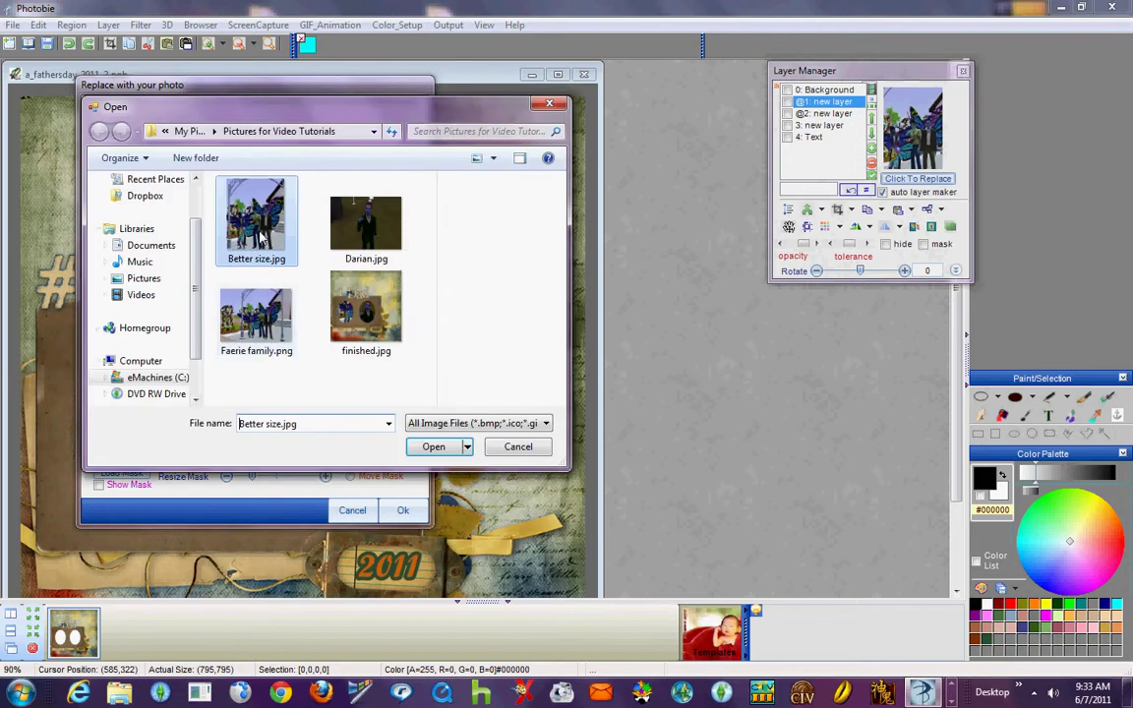
left_click(421, 452)
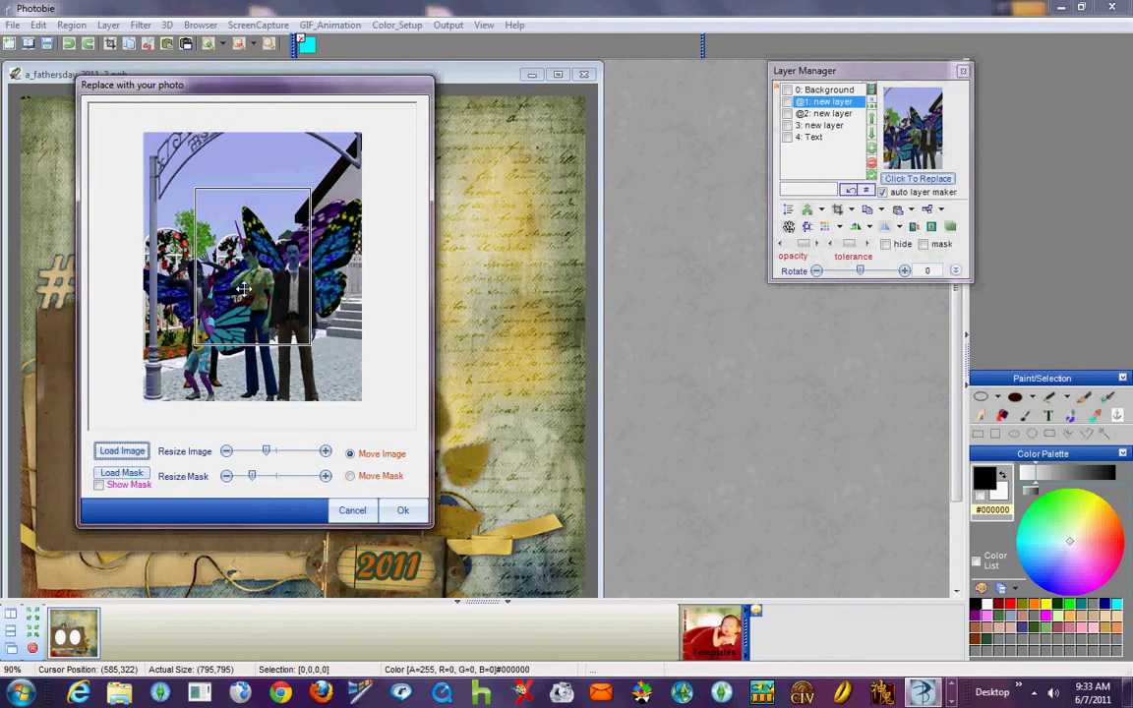
left_click_drag(222, 276, 194, 249)
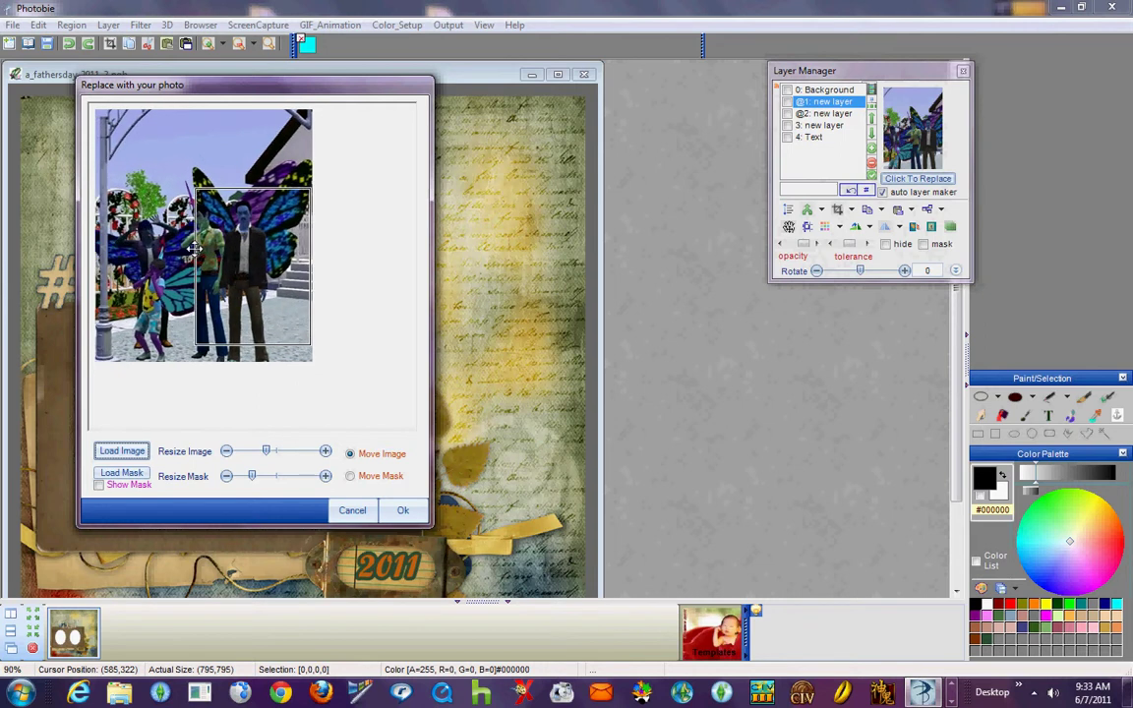
left_click(406, 514)
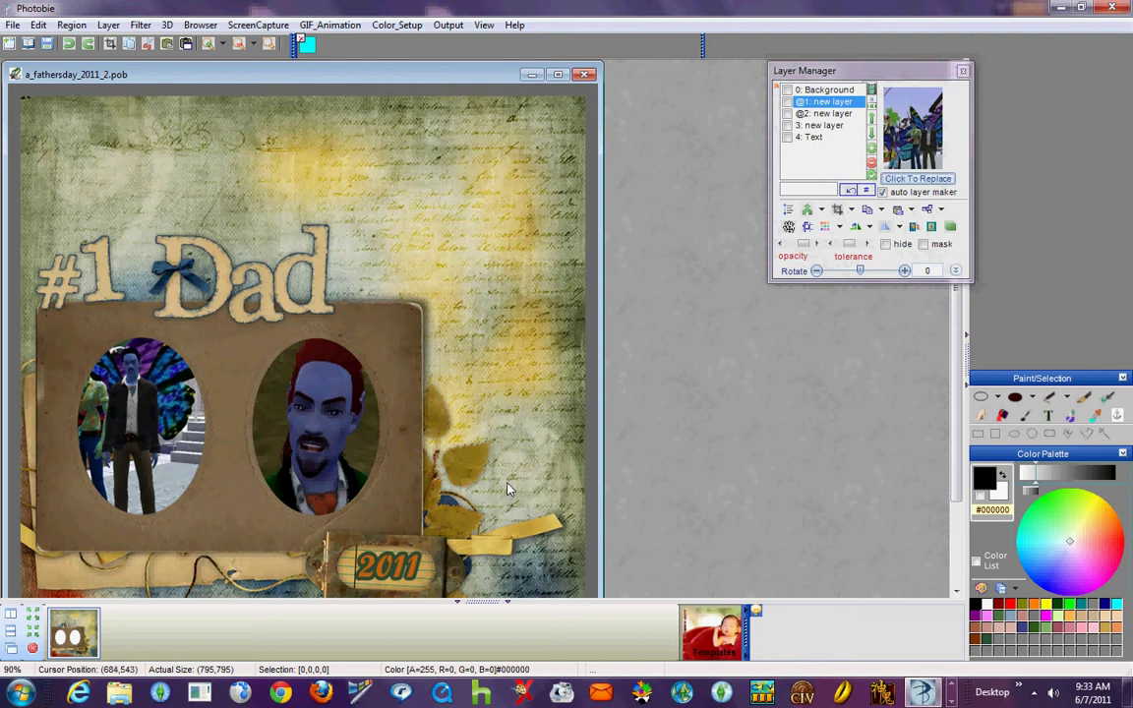
Save the card as finished.jpg, overwriting the existing file.
left_click(251, 46)
left_click_drag(209, 65, 276, 71)
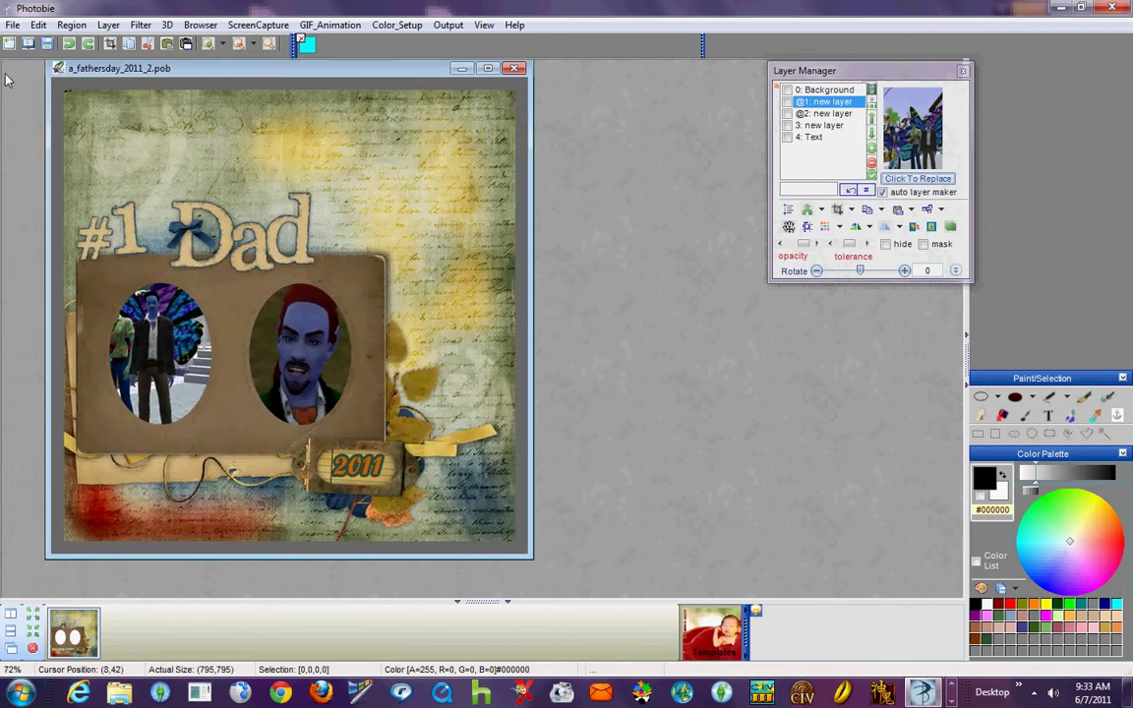
left_click(45, 44)
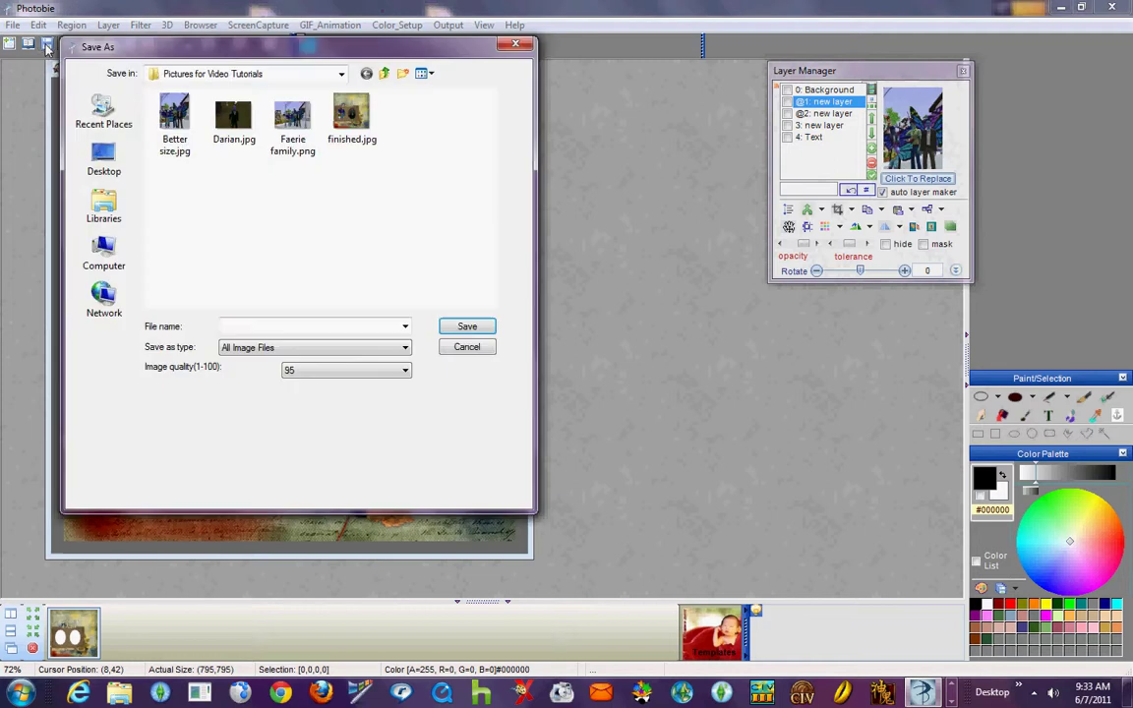
left_click(352, 116)
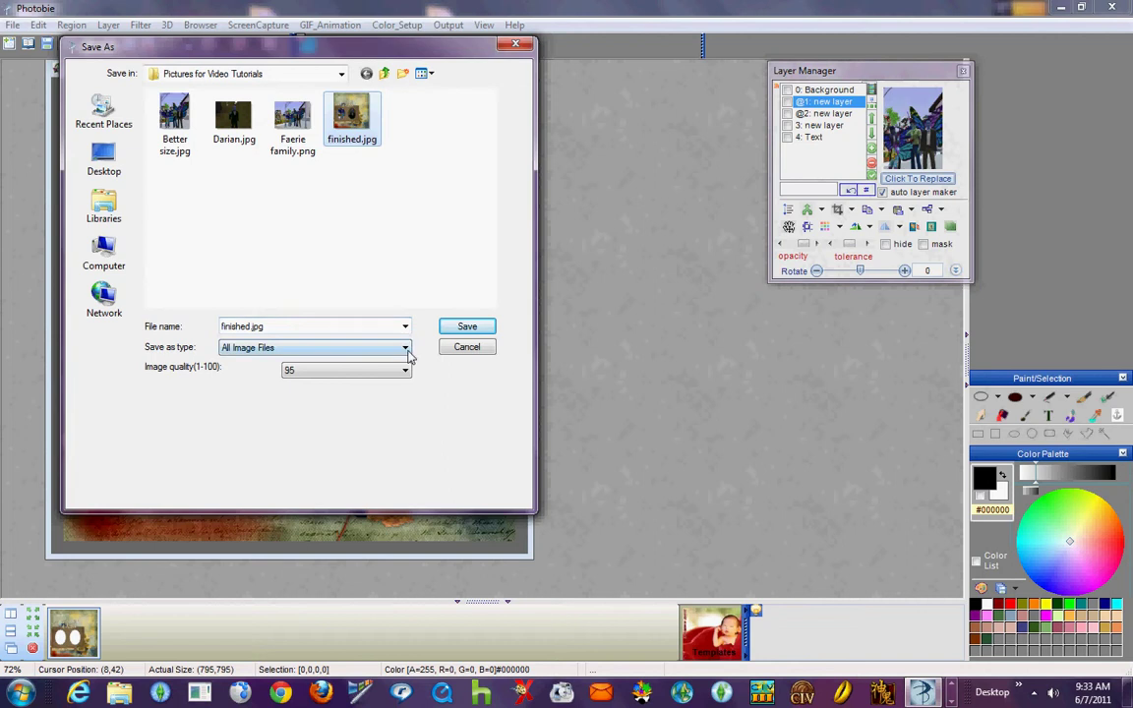
left_click(468, 328)
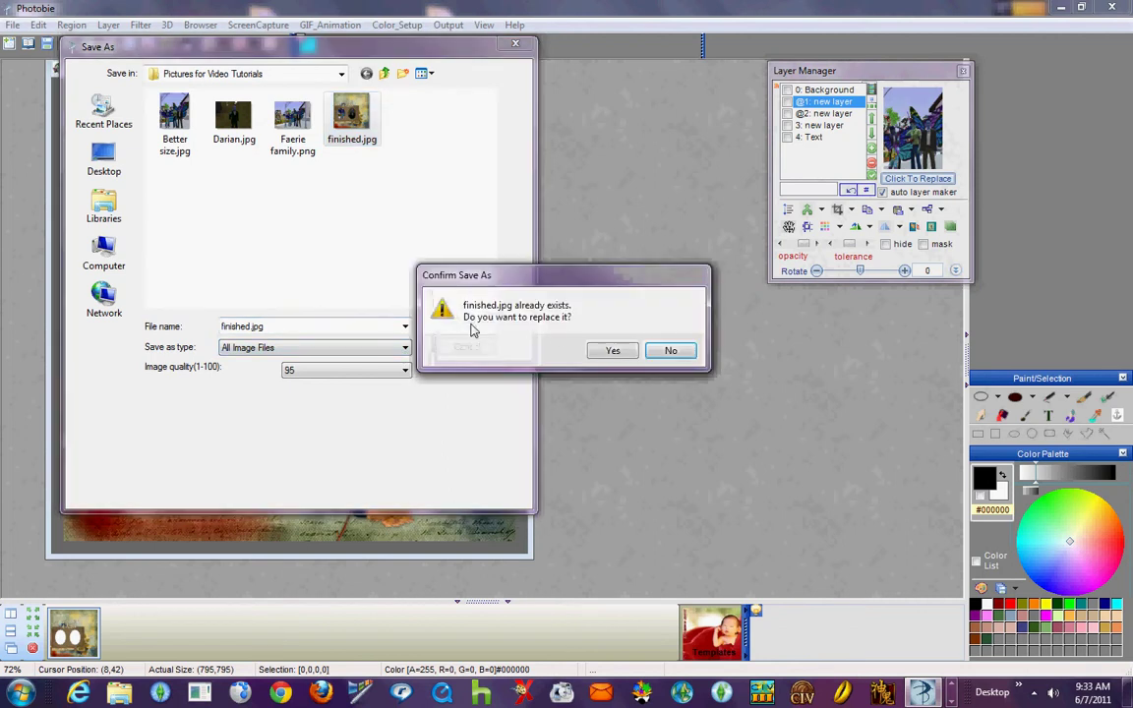
left_click(610, 352)
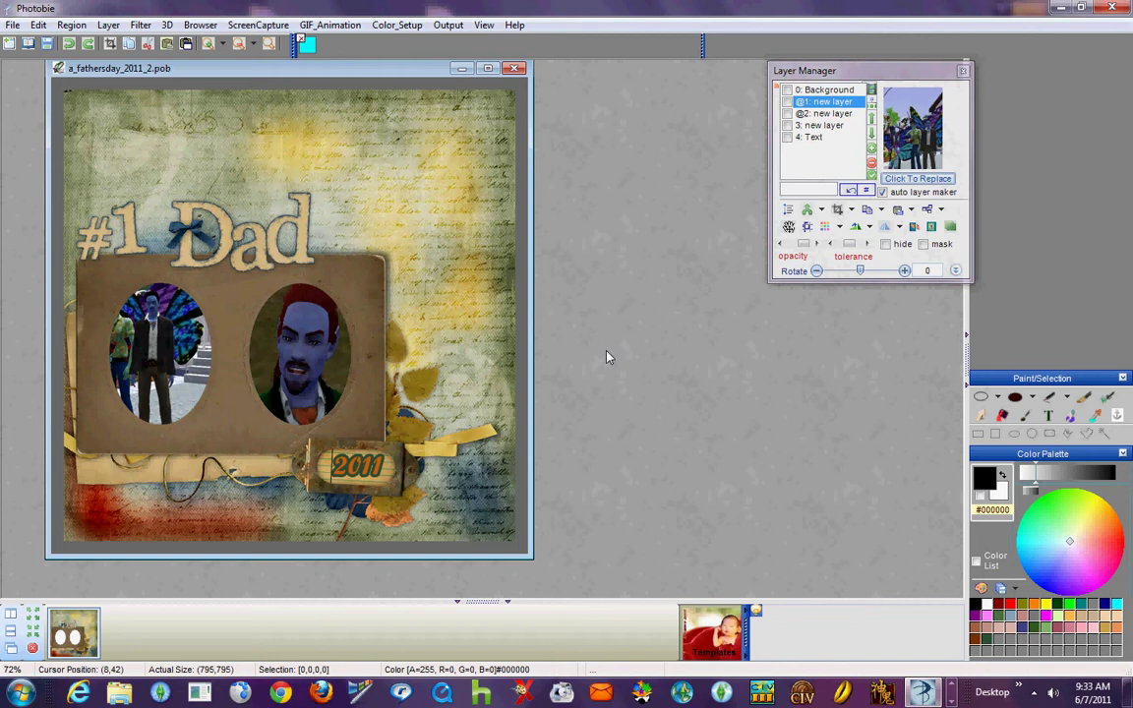
left_click(13, 27)
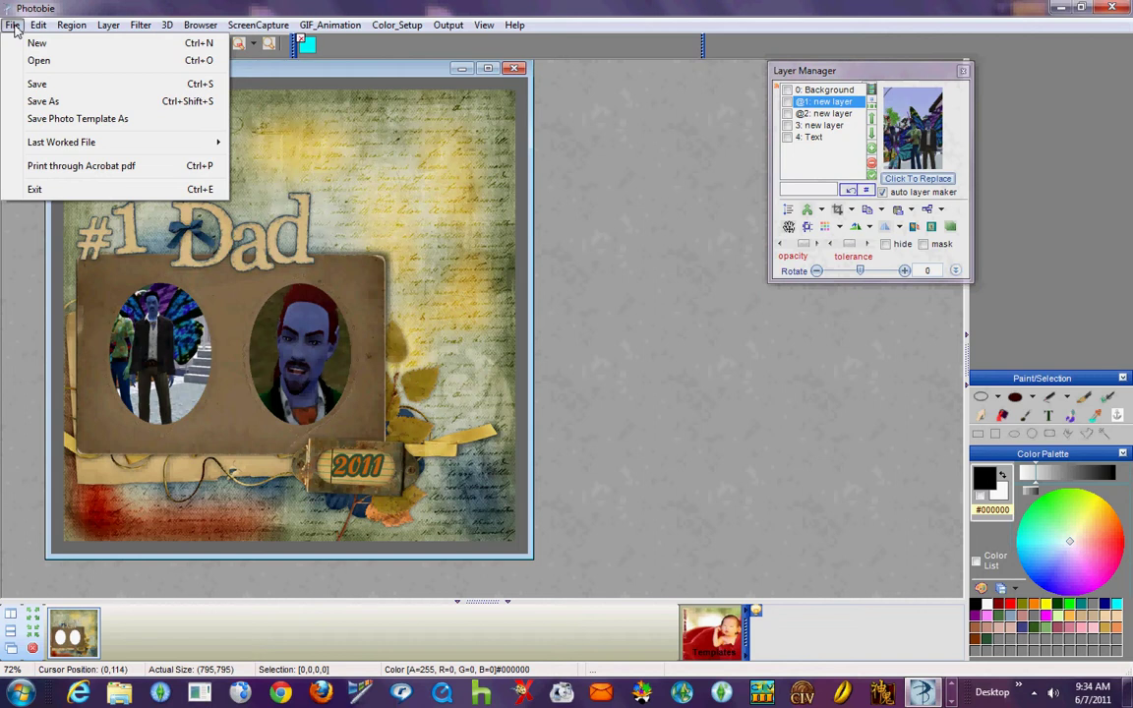
left_click(35, 61)
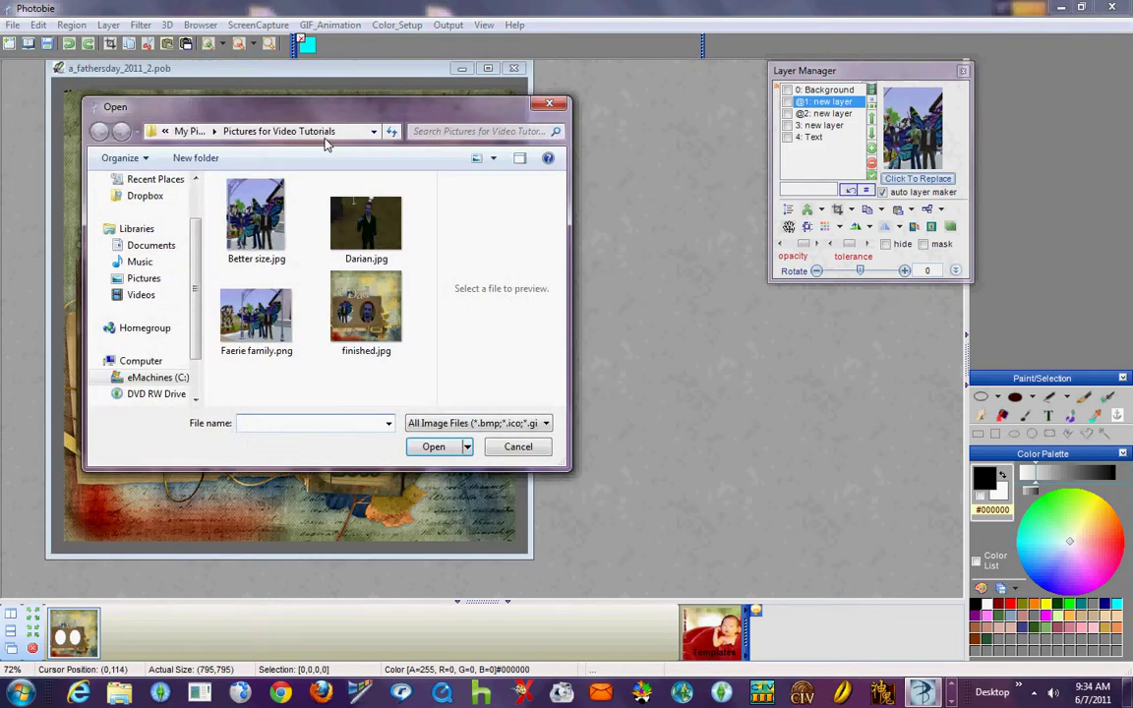
left_click(366, 309)
left_click(432, 448)
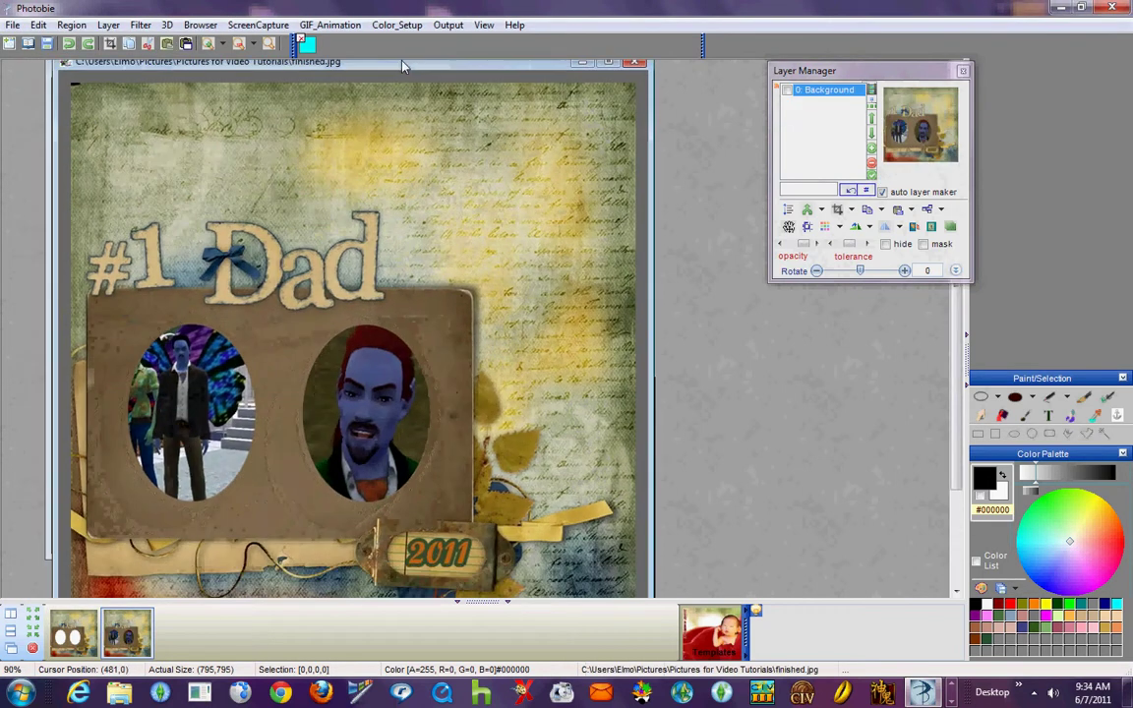
mouse_move(401, 66)
left_mouse_down()
mouse_move(332, 66)
mouse_move(385, 70)
left_mouse_up()
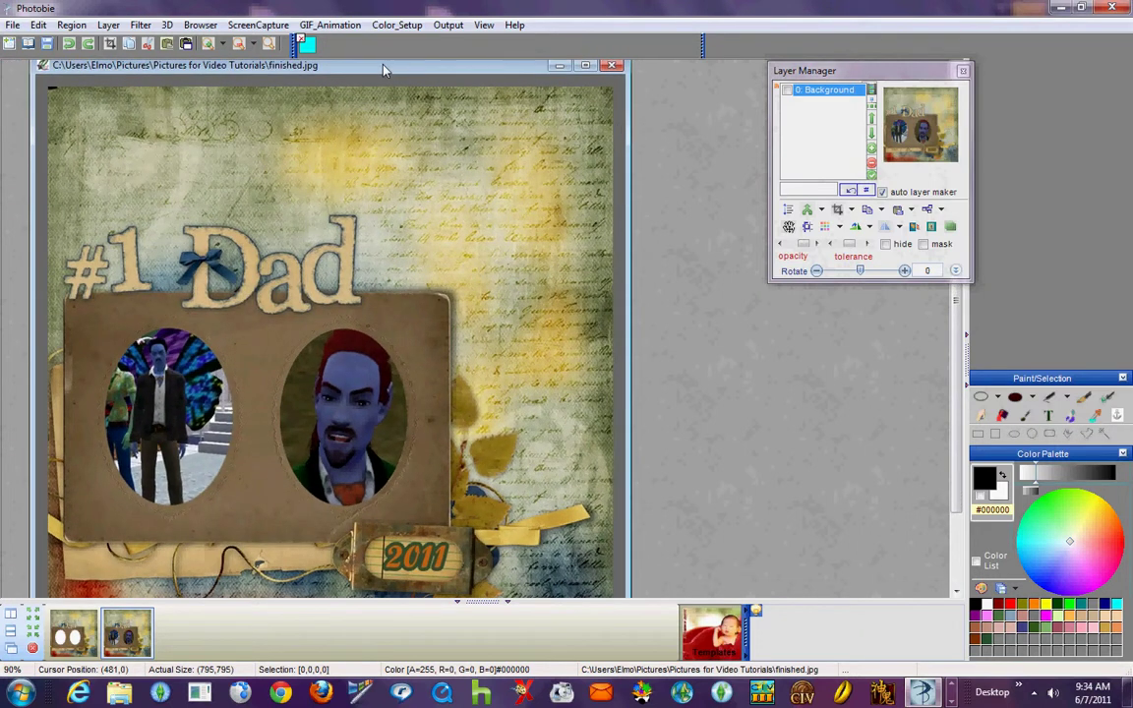
left_click_drag(384, 70, 364, 129)
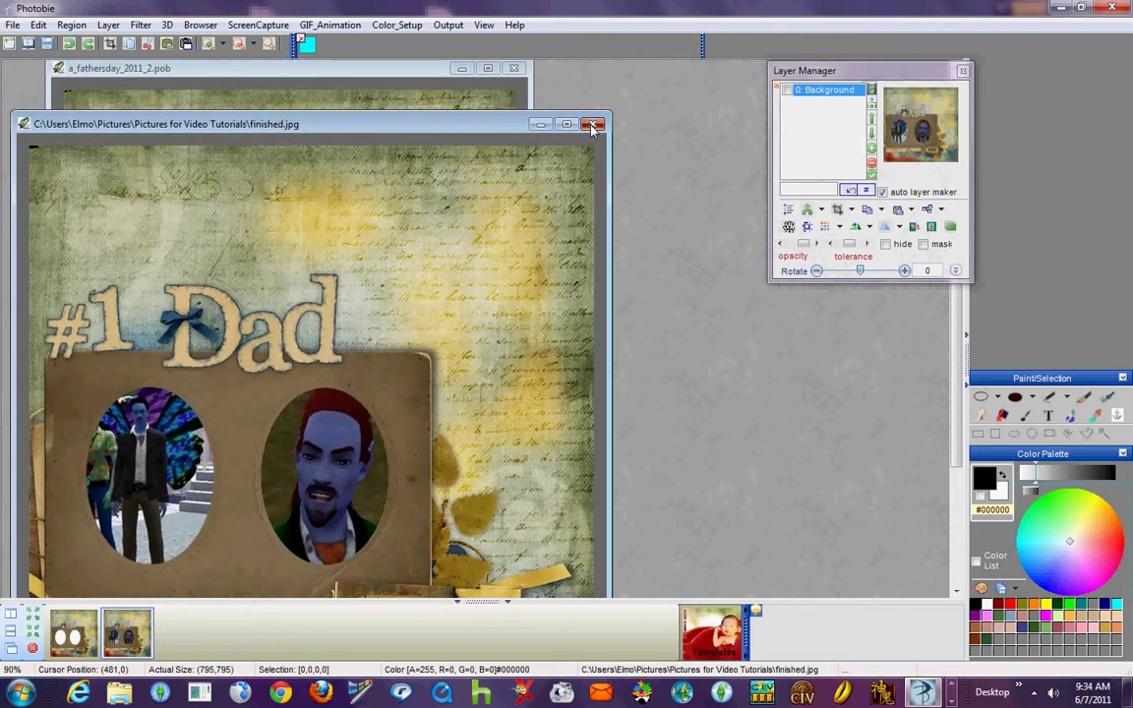
key("ctrl+w")
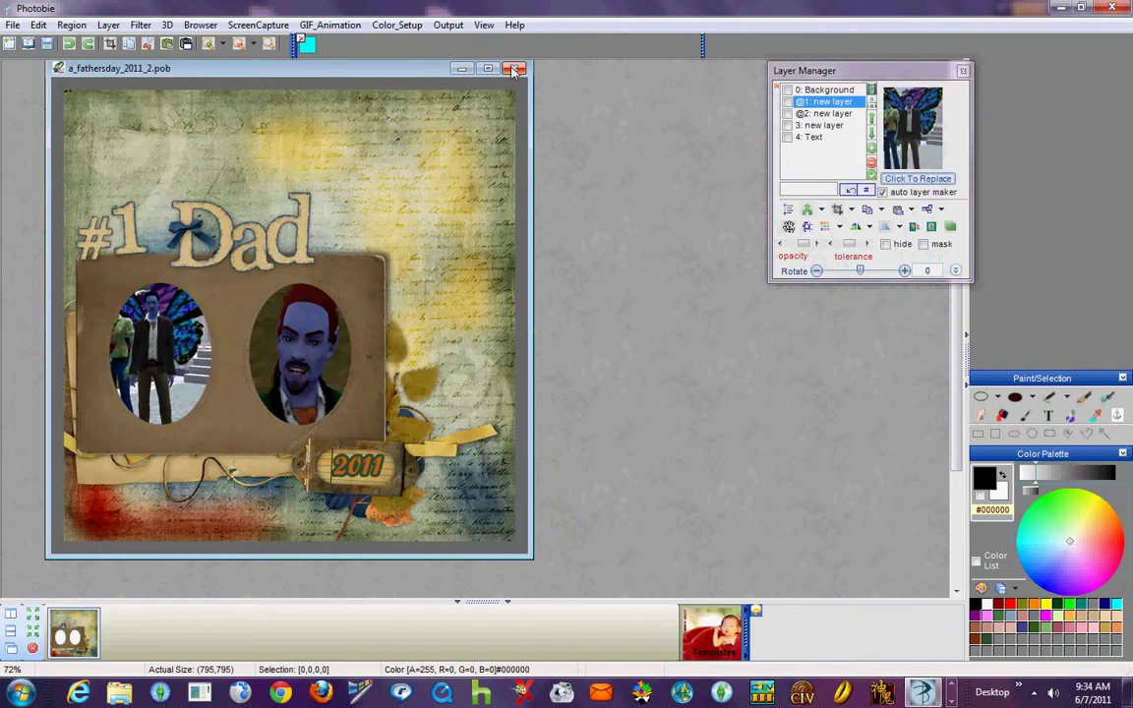